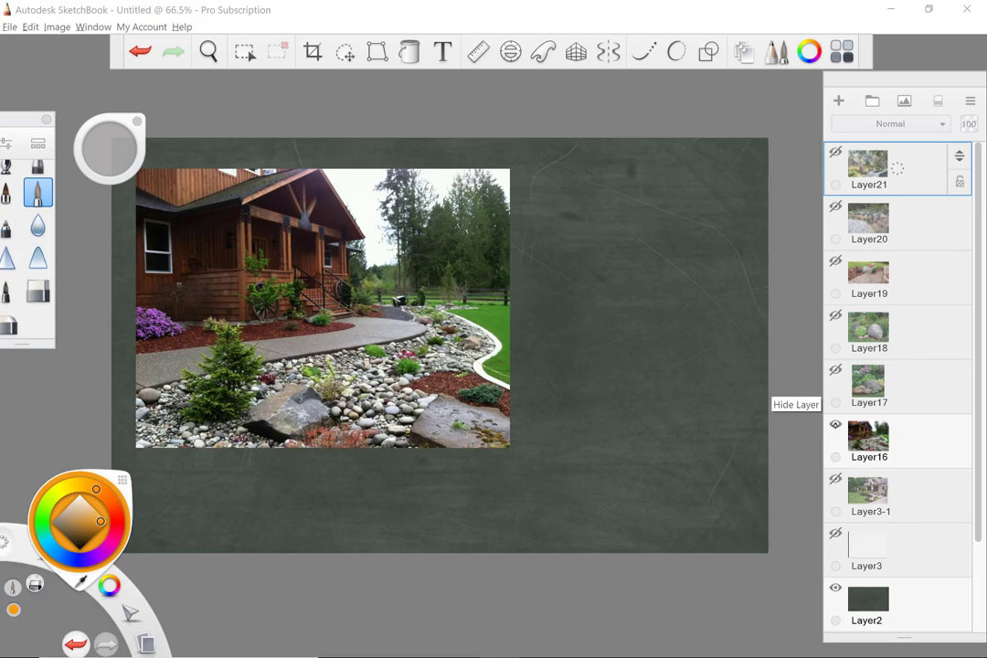
- Set the brush colour to off-white and add a new layer above Layer21
{"action": "left_click", "coordinate": [80, 499]}
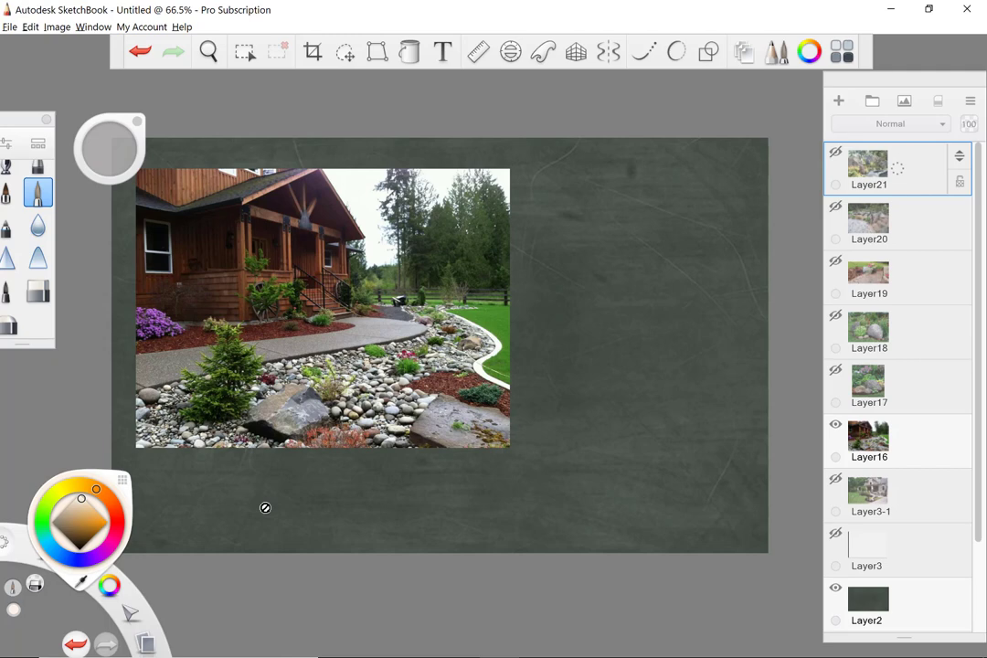
{"action": "left_click", "coordinate": [837, 99]}
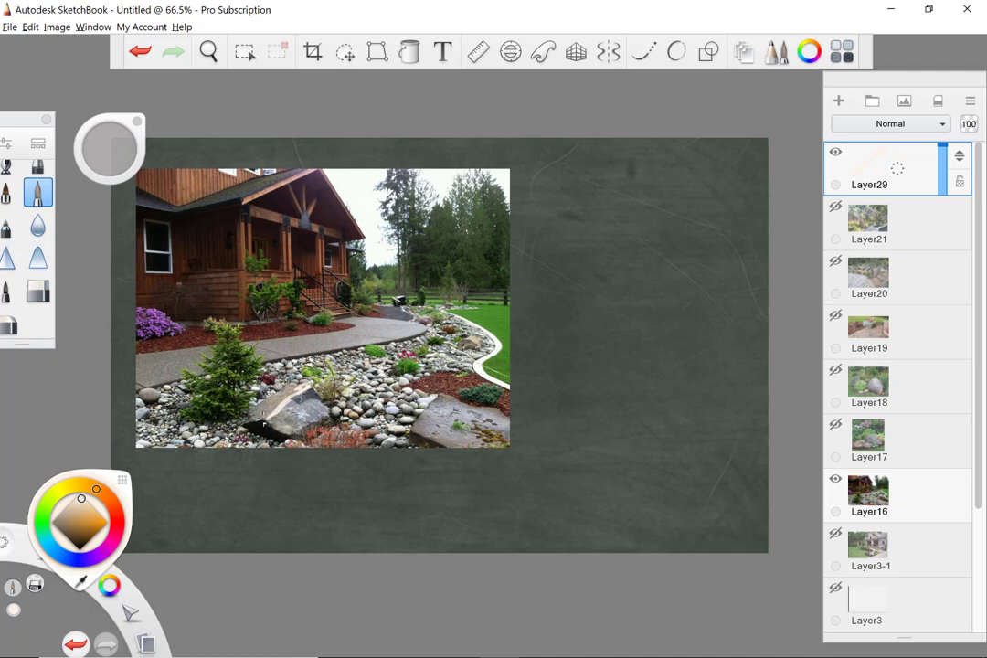
- Outline the boulders, the stone groups and the curved lawn edge over the house photo in off-white, and clear these marks from the layer
{"action": "mouse_move", "coordinate": [313, 369]}
{"action": "left_mouse_down"}
{"action": "mouse_move", "coordinate": [347, 361]}
{"action": "mouse_move", "coordinate": [328, 406]}
{"action": "mouse_move", "coordinate": [273, 433]}
{"action": "left_mouse_up"}
{"action": "mouse_move", "coordinate": [356, 351]}
{"action": "left_mouse_down"}
{"action": "mouse_move", "coordinate": [260, 389]}
{"action": "mouse_move", "coordinate": [247, 422]}
{"action": "mouse_move", "coordinate": [274, 435]}
{"action": "left_mouse_up"}
{"action": "mouse_move", "coordinate": [416, 418]}
{"action": "left_mouse_down"}
{"action": "mouse_move", "coordinate": [464, 393]}
{"action": "mouse_move", "coordinate": [504, 428]}
{"action": "mouse_move", "coordinate": [409, 422]}
{"action": "mouse_move", "coordinate": [391, 384]}
{"action": "mouse_move", "coordinate": [413, 409]}
{"action": "mouse_move", "coordinate": [397, 387]}
{"action": "mouse_move", "coordinate": [423, 396]}
{"action": "mouse_move", "coordinate": [402, 385]}
{"action": "left_mouse_up"}
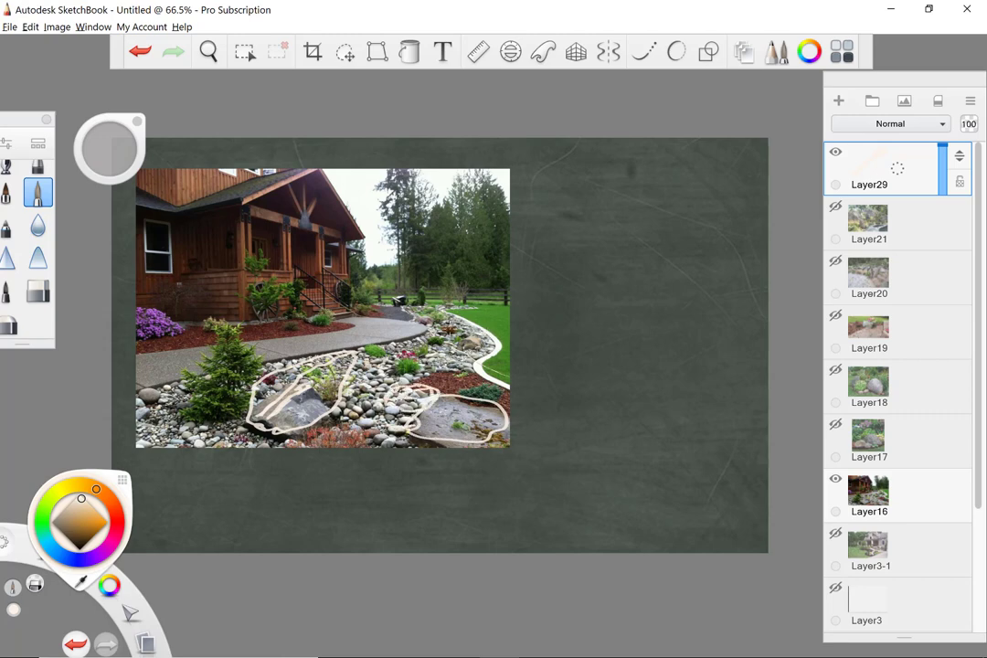
{"action": "mouse_move", "coordinate": [411, 330]}
{"action": "left_mouse_down"}
{"action": "mouse_move", "coordinate": [450, 323]}
{"action": "mouse_move", "coordinate": [414, 338]}
{"action": "mouse_move", "coordinate": [451, 336]}
{"action": "left_mouse_up"}
{"action": "left_click_drag", "start_coordinate": [209, 370], "coordinate": [148, 386]}
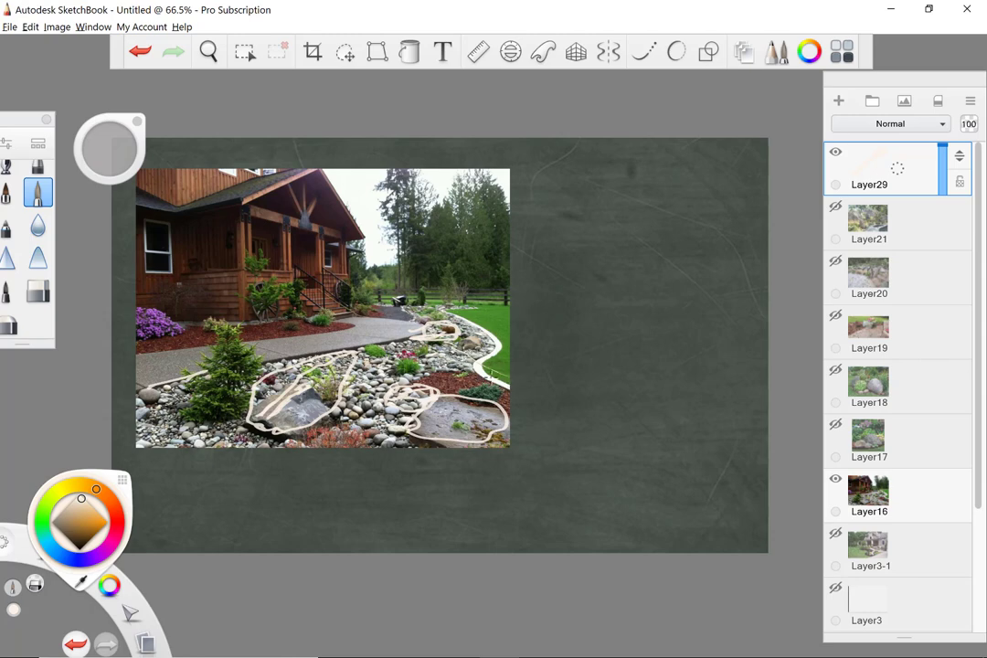
{"action": "left_click_drag", "start_coordinate": [485, 372], "coordinate": [541, 395]}
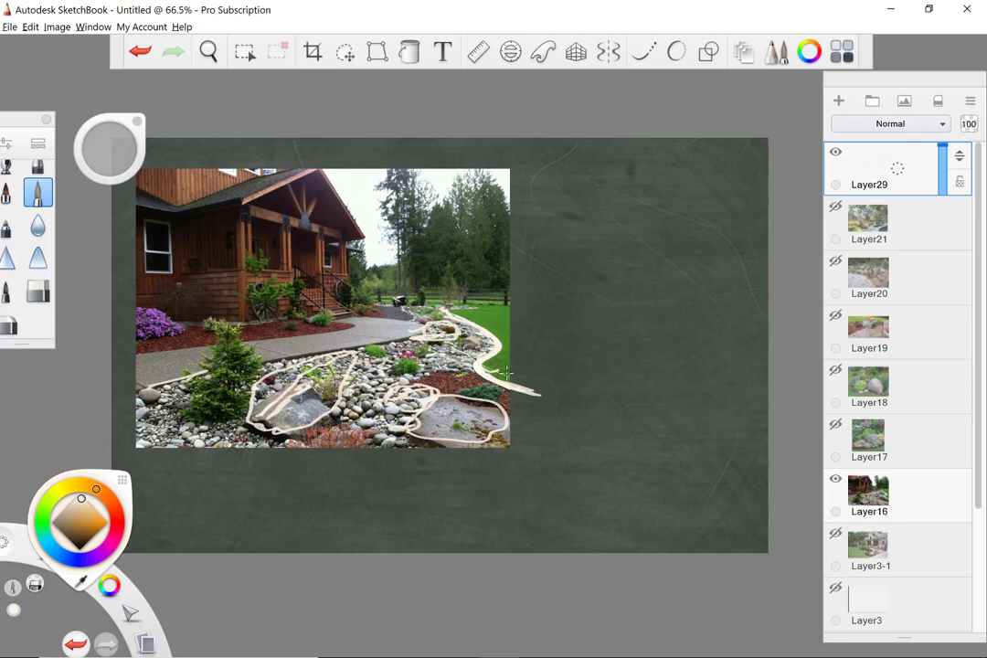
{"action": "left_click", "coordinate": [937, 100]}
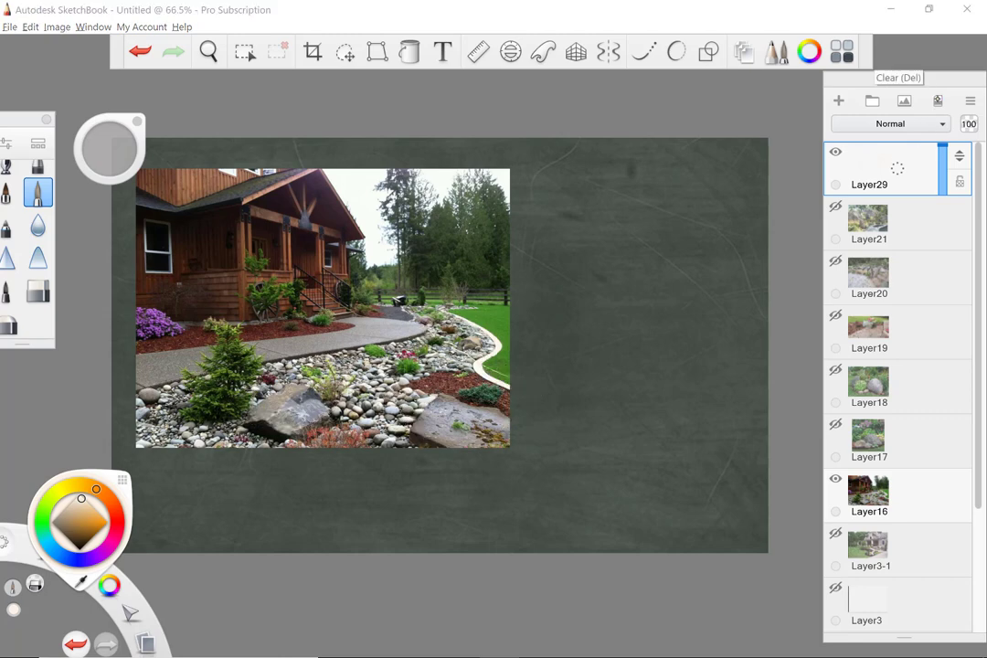
- Hide the house photo on Layer16 and show the boulder garden photo on Layer17
{"action": "left_click", "coordinate": [835, 533]}
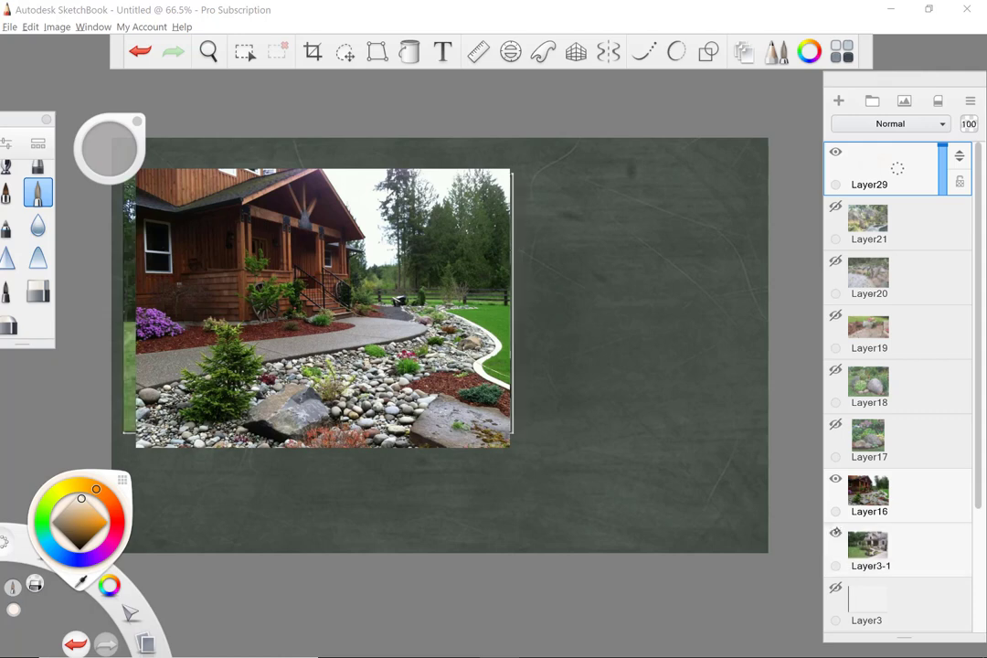
{"action": "left_click", "coordinate": [835, 533]}
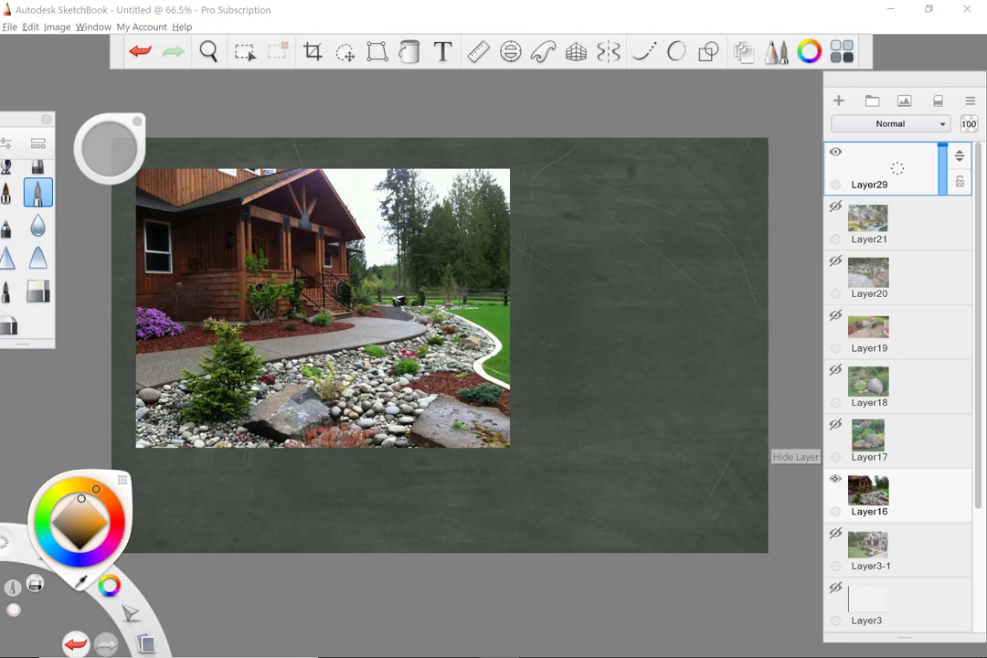
{"action": "left_click", "coordinate": [835, 478]}
{"action": "left_click", "coordinate": [835, 424]}
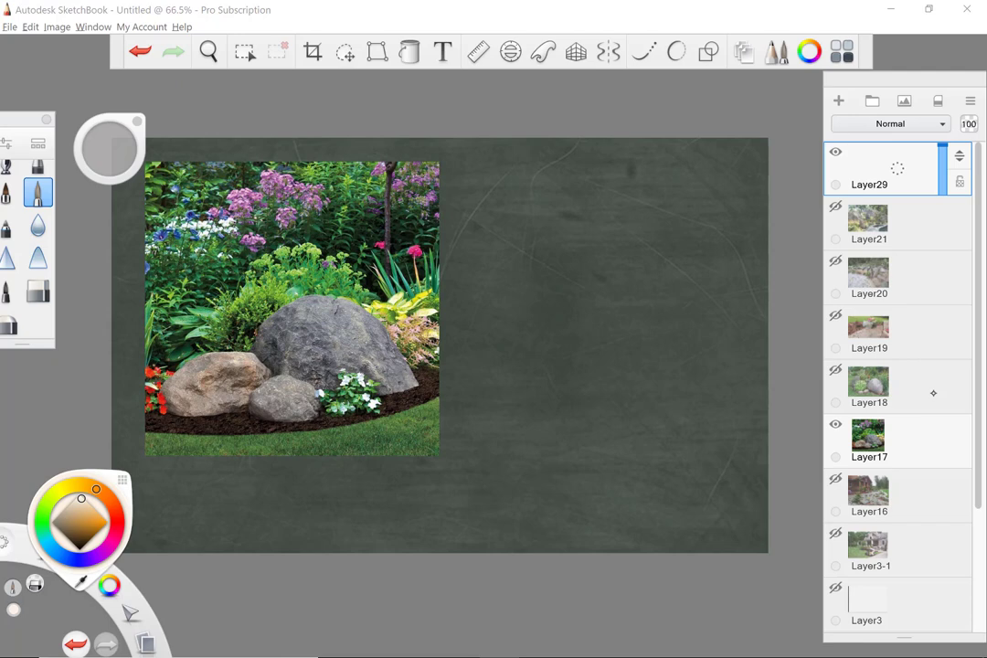
- Sketch a rounded boulder outline in pencil on the empty chalkboard and mark the photo's large boulder with a downward arrow near its top
{"action": "mouse_move", "coordinate": [30, 259]}
{"action": "left_mouse_down"}
{"action": "mouse_move", "coordinate": [33, 331]}
{"action": "mouse_move", "coordinate": [23, 280]}
{"action": "mouse_move", "coordinate": [30, 299]}
{"action": "left_mouse_up"}
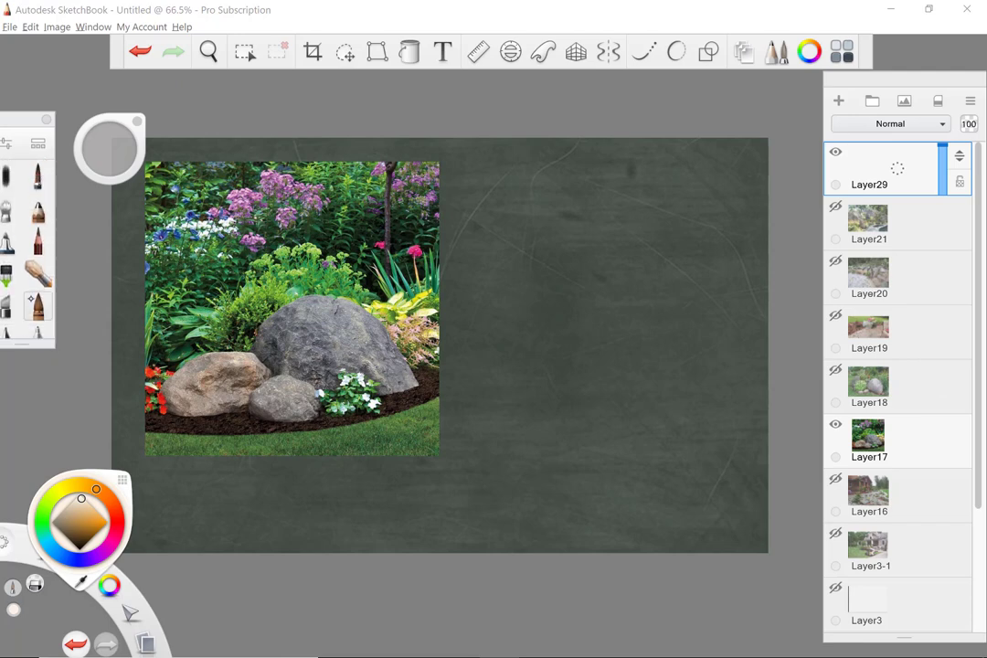
{"action": "left_click", "coordinate": [37, 241]}
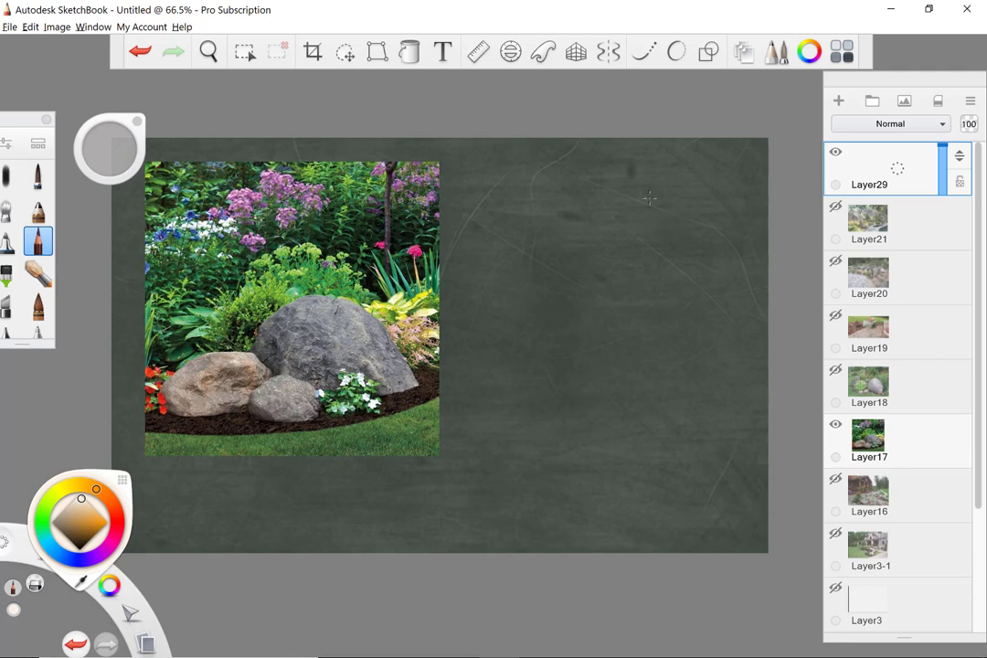
{"action": "mouse_move", "coordinate": [617, 173]}
{"action": "left_mouse_down"}
{"action": "mouse_move", "coordinate": [665, 199]}
{"action": "mouse_move", "coordinate": [574, 172]}
{"action": "mouse_move", "coordinate": [501, 222]}
{"action": "mouse_move", "coordinate": [525, 274]}
{"action": "mouse_move", "coordinate": [680, 285]}
{"action": "mouse_move", "coordinate": [665, 199]}
{"action": "left_mouse_up"}
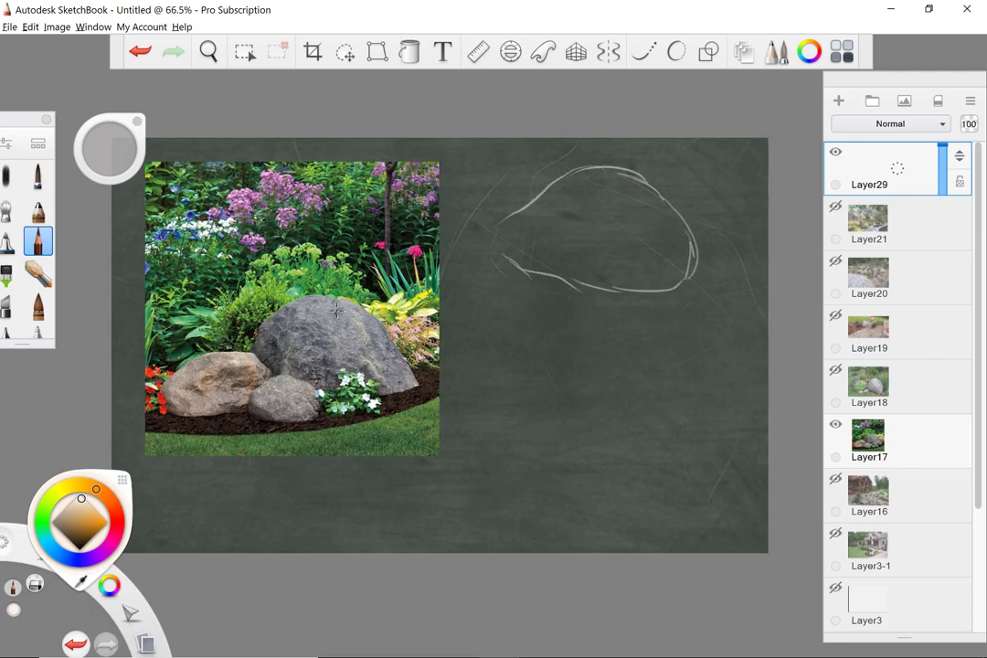
{"action": "left_click_drag", "start_coordinate": [337, 309], "coordinate": [339, 325]}
{"action": "left_click_drag", "start_coordinate": [511, 216], "coordinate": [505, 263]}
{"action": "left_click_drag", "start_coordinate": [517, 218], "coordinate": [522, 260]}
- Try a diagonal dividing line with hatching above it on the boulder sketch and an arrow at the photo boulder's base, and undo them
{"action": "left_click_drag", "start_coordinate": [480, 226], "coordinate": [749, 271]}
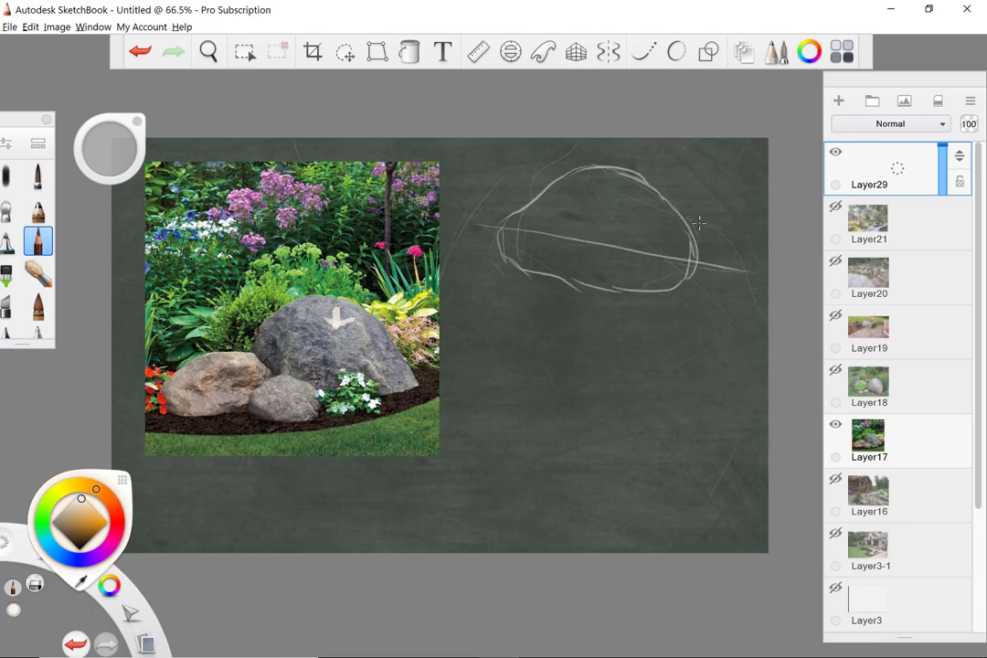
{"action": "mouse_move", "coordinate": [696, 234]}
{"action": "left_mouse_down"}
{"action": "mouse_move", "coordinate": [659, 193]}
{"action": "mouse_move", "coordinate": [551, 182]}
{"action": "mouse_move", "coordinate": [515, 213]}
{"action": "mouse_move", "coordinate": [625, 180]}
{"action": "left_mouse_up"}
{"action": "left_click_drag", "start_coordinate": [546, 228], "coordinate": [648, 188]}
{"action": "mouse_move", "coordinate": [586, 231]}
{"action": "left_mouse_down"}
{"action": "mouse_move", "coordinate": [664, 195]}
{"action": "mouse_move", "coordinate": [683, 207]}
{"action": "left_mouse_up"}
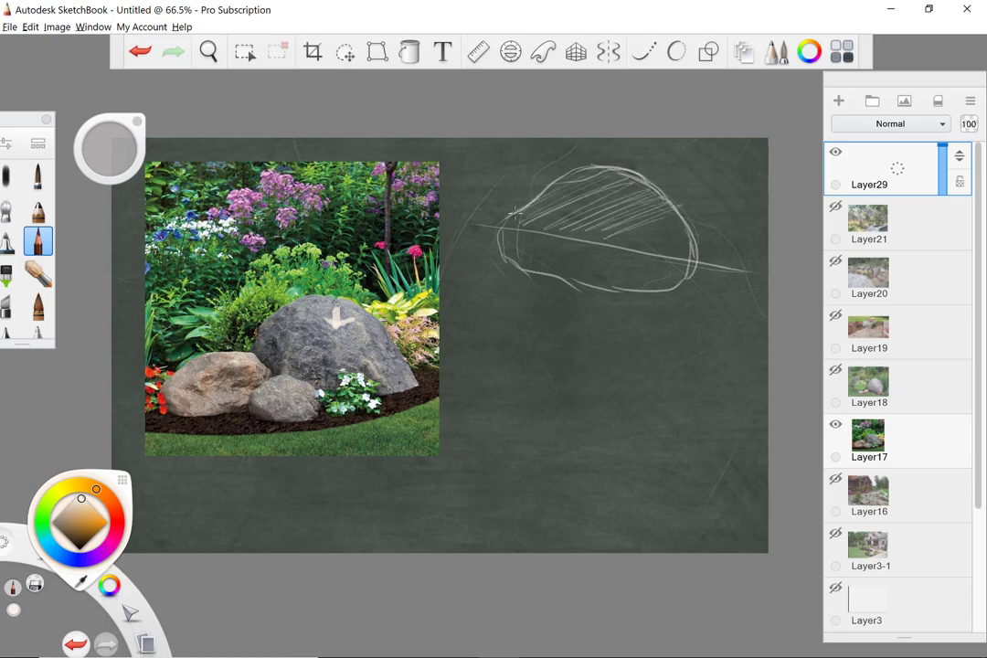
{"action": "left_click_drag", "start_coordinate": [624, 248], "coordinate": [682, 214]}
{"action": "mouse_move", "coordinate": [634, 248]}
{"action": "left_mouse_down"}
{"action": "mouse_move", "coordinate": [691, 220]}
{"action": "mouse_move", "coordinate": [694, 230]}
{"action": "left_mouse_up"}
{"action": "mouse_move", "coordinate": [652, 253]}
{"action": "left_mouse_down"}
{"action": "mouse_move", "coordinate": [696, 240]}
{"action": "mouse_move", "coordinate": [705, 264]}
{"action": "left_mouse_up"}
{"action": "left_click_drag", "start_coordinate": [474, 365], "coordinate": [410, 376]}
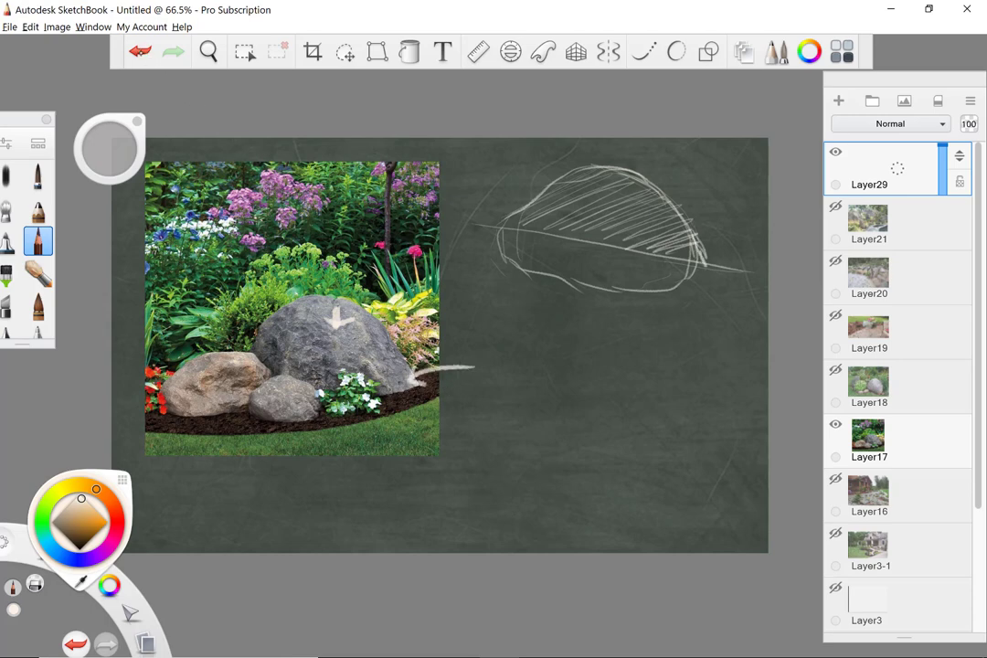
{"action": "left_click", "coordinate": [140, 52]}
{"action": "left_click", "coordinate": [139, 52]}
{"action": "left_click", "coordinate": [140, 52]}
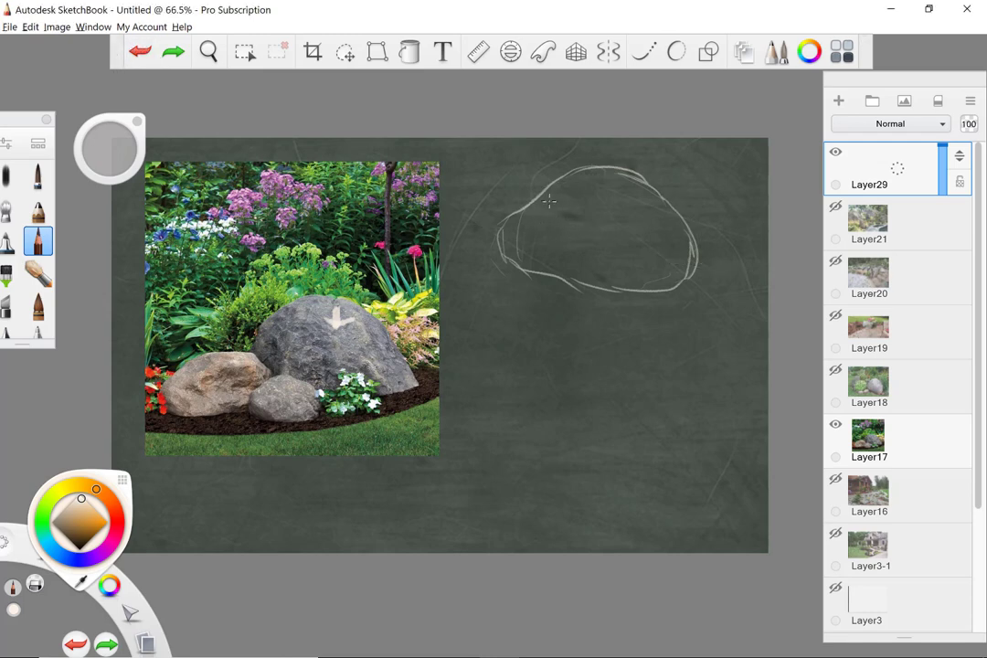
- Add a short inner curve to the boulder sketch and draw red cross-contour lines over the photo's large gray boulder
{"action": "left_click_drag", "start_coordinate": [535, 201], "coordinate": [564, 226]}
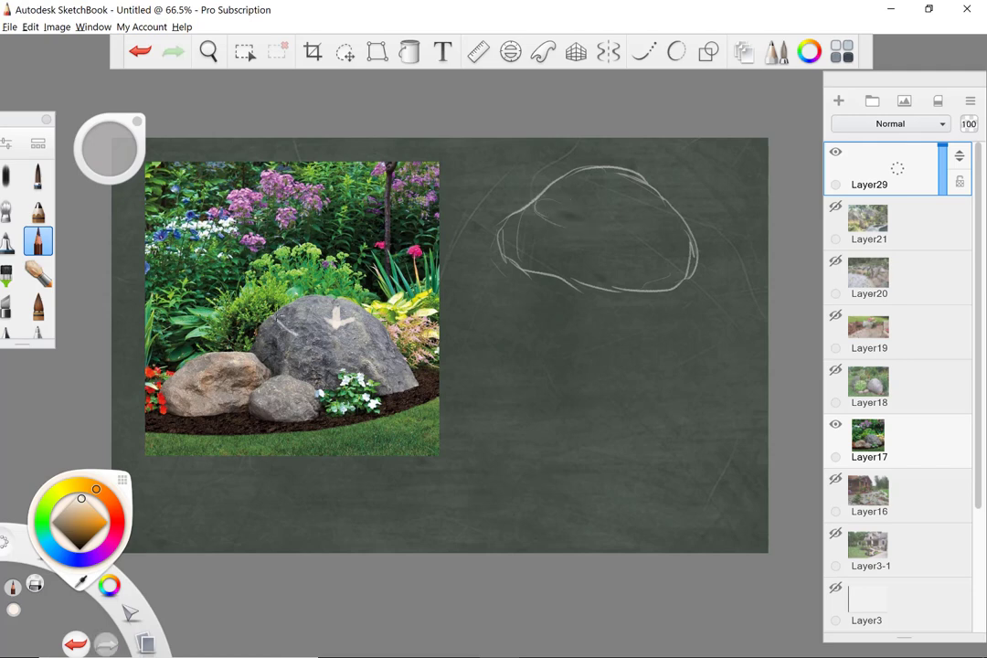
{"action": "left_click", "coordinate": [117, 521]}
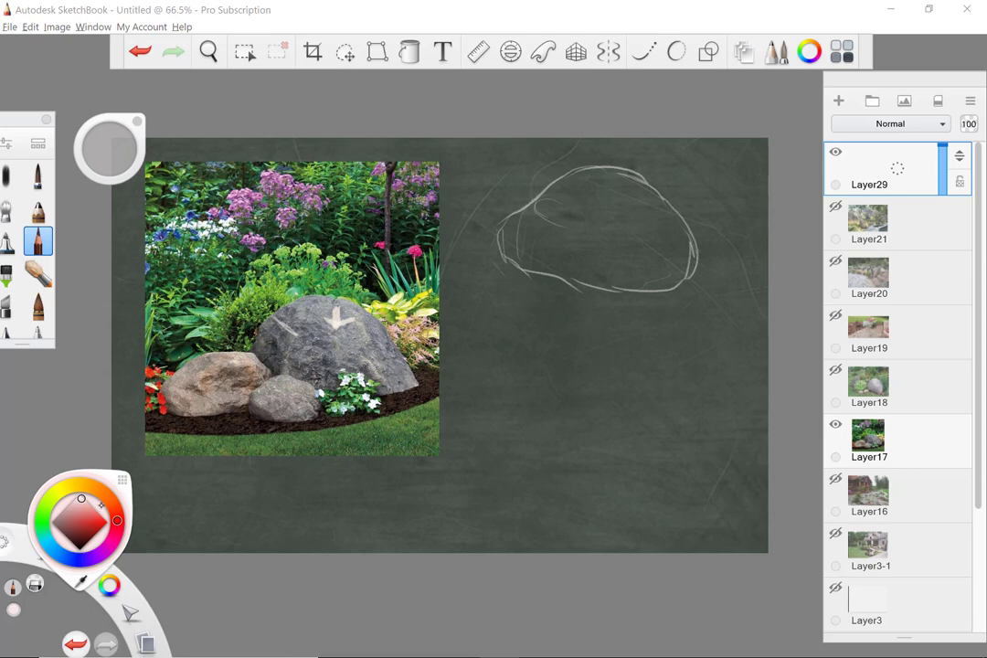
{"action": "left_click", "coordinate": [98, 522]}
{"action": "mouse_move", "coordinate": [278, 319]}
{"action": "left_mouse_down"}
{"action": "mouse_move", "coordinate": [326, 345]}
{"action": "mouse_move", "coordinate": [369, 338]}
{"action": "left_mouse_up"}
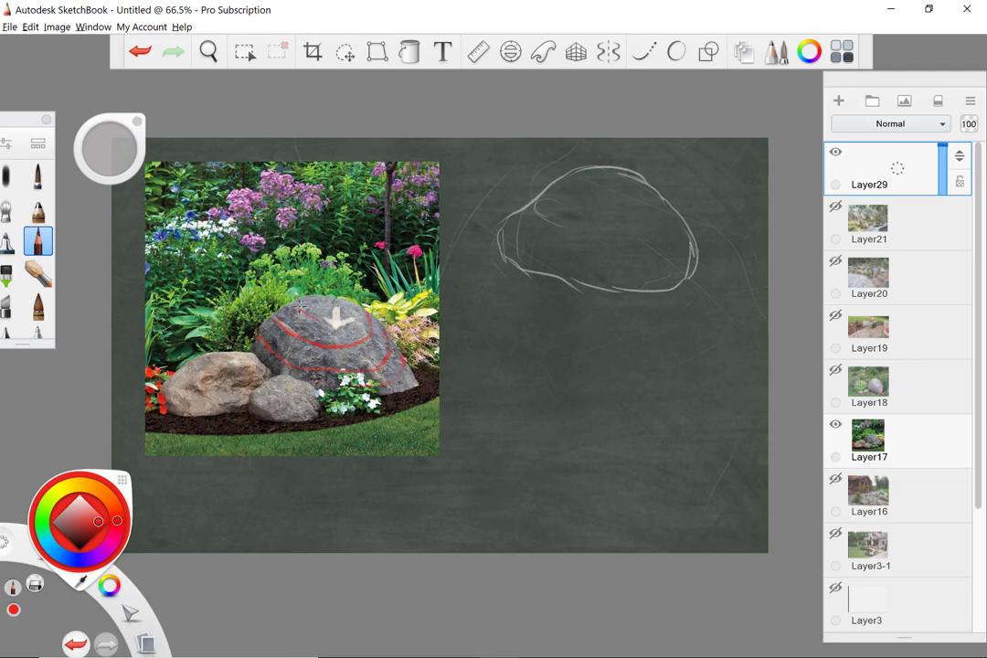
{"action": "mouse_move", "coordinate": [300, 307]}
{"action": "left_mouse_down"}
{"action": "mouse_move", "coordinate": [350, 318]}
{"action": "mouse_move", "coordinate": [270, 366]}
{"action": "left_mouse_up"}
{"action": "mouse_move", "coordinate": [335, 325]}
{"action": "left_mouse_down"}
{"action": "mouse_move", "coordinate": [344, 370]}
{"action": "mouse_move", "coordinate": [359, 330]}
{"action": "mouse_move", "coordinate": [387, 375]}
{"action": "left_mouse_up"}
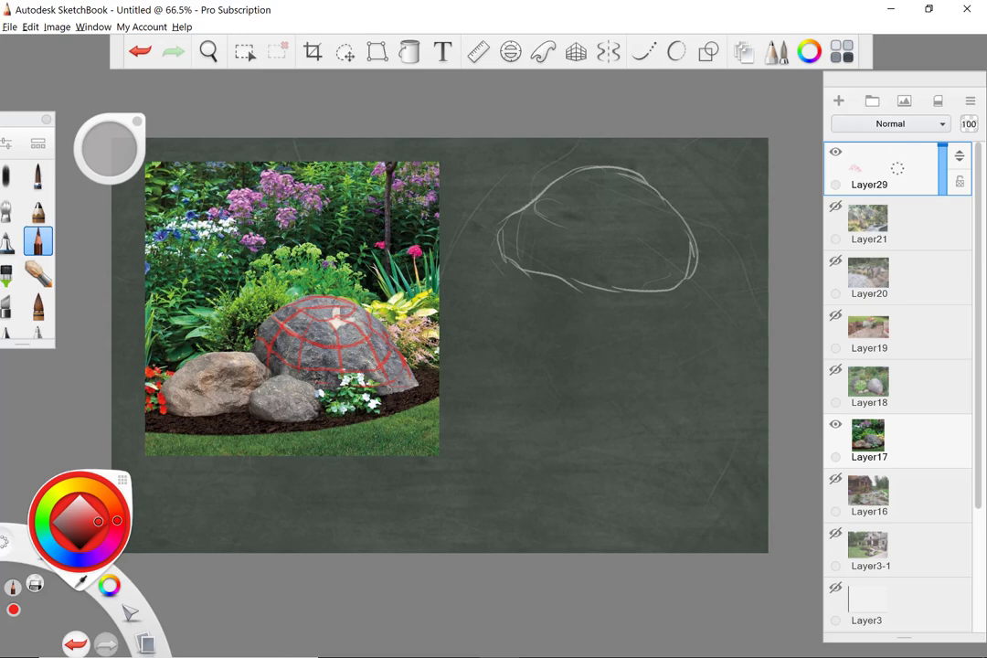
- Draw an off-white ellipse for the sketched boulder's top plane, curved vertical contour lines down its sides, and a reinforced outer edge
{"action": "left_click", "coordinate": [80, 499]}
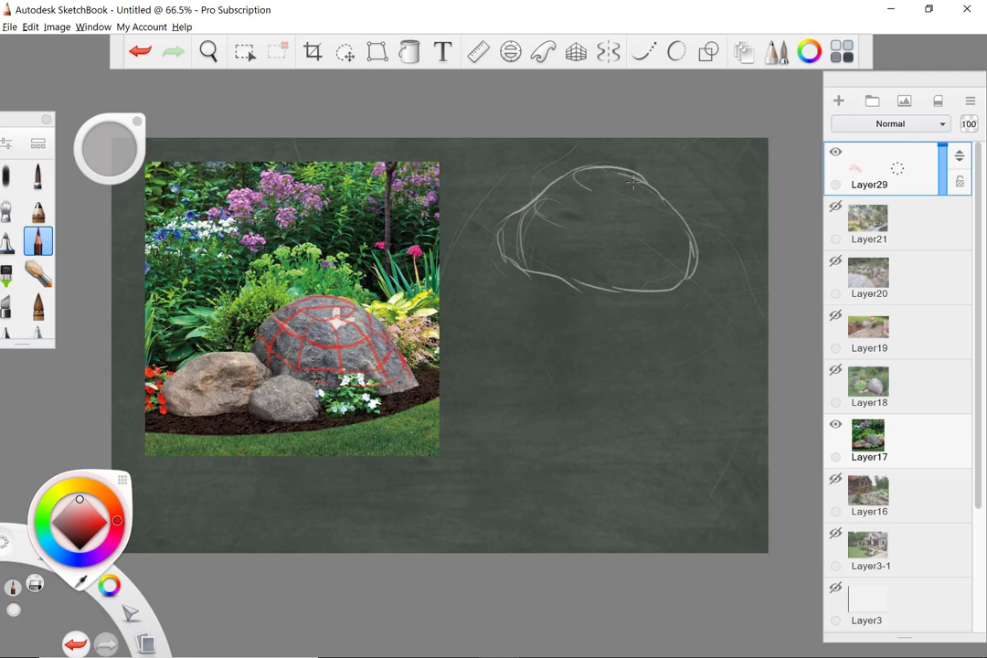
{"action": "mouse_move", "coordinate": [582, 183]}
{"action": "left_mouse_down"}
{"action": "mouse_move", "coordinate": [632, 183]}
{"action": "mouse_move", "coordinate": [551, 251]}
{"action": "mouse_move", "coordinate": [553, 270]}
{"action": "left_mouse_up"}
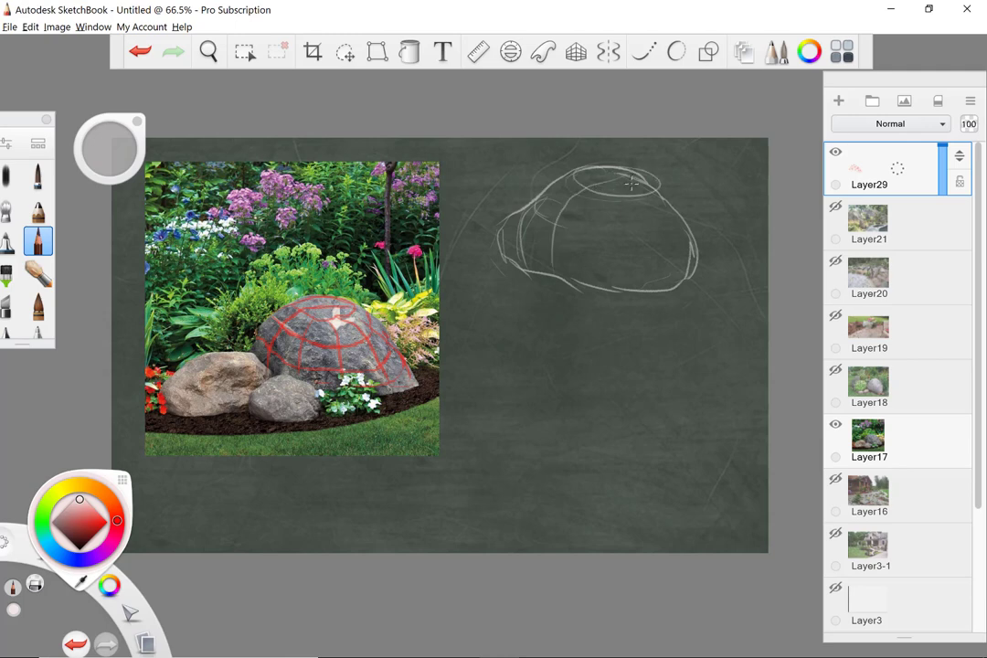
{"action": "mouse_move", "coordinate": [627, 179]}
{"action": "left_mouse_down"}
{"action": "mouse_move", "coordinate": [609, 252]}
{"action": "mouse_move", "coordinate": [630, 271]}
{"action": "left_mouse_up"}
{"action": "left_click_drag", "start_coordinate": [653, 200], "coordinate": [664, 285]}
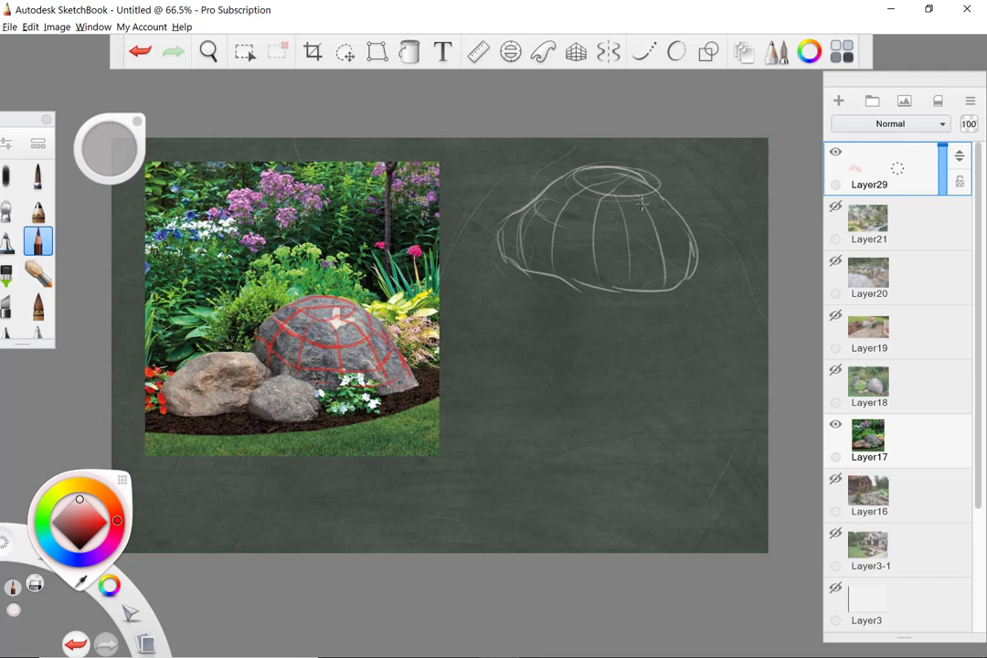
{"action": "left_click_drag", "start_coordinate": [549, 187], "coordinate": [522, 265]}
{"action": "left_click_drag", "start_coordinate": [506, 226], "coordinate": [566, 165]}
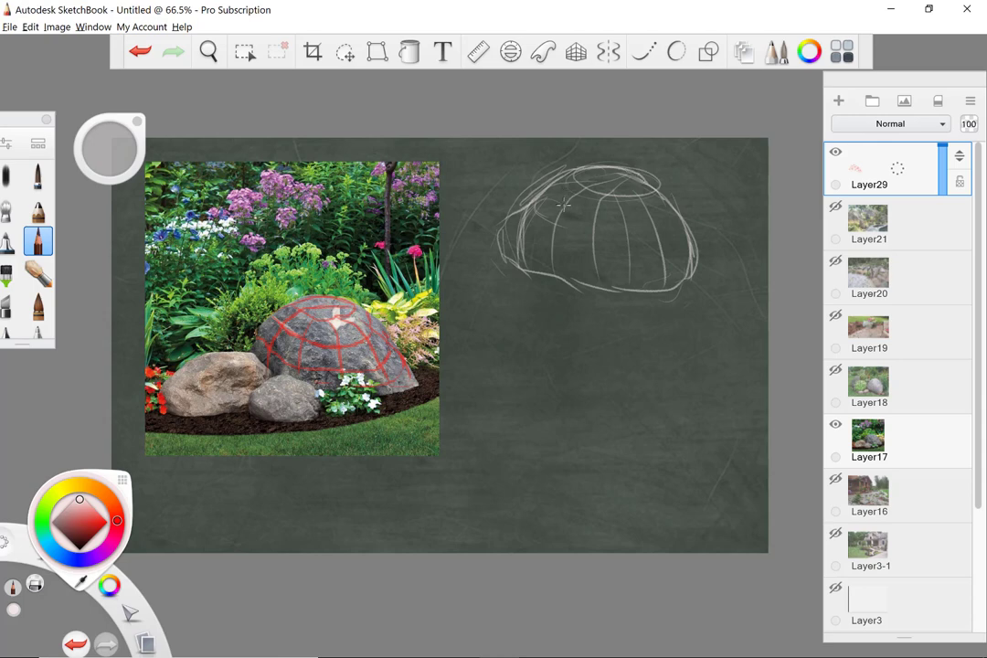
- Point an arrow at the top plane of both the sketched and the photo boulder, and fill the sketched ellipse with cross-hatching
{"action": "left_click_drag", "start_coordinate": [704, 155], "coordinate": [645, 176]}
{"action": "mouse_move", "coordinate": [579, 180]}
{"action": "left_mouse_down"}
{"action": "mouse_move", "coordinate": [631, 171]}
{"action": "mouse_move", "coordinate": [660, 194]}
{"action": "left_mouse_up"}
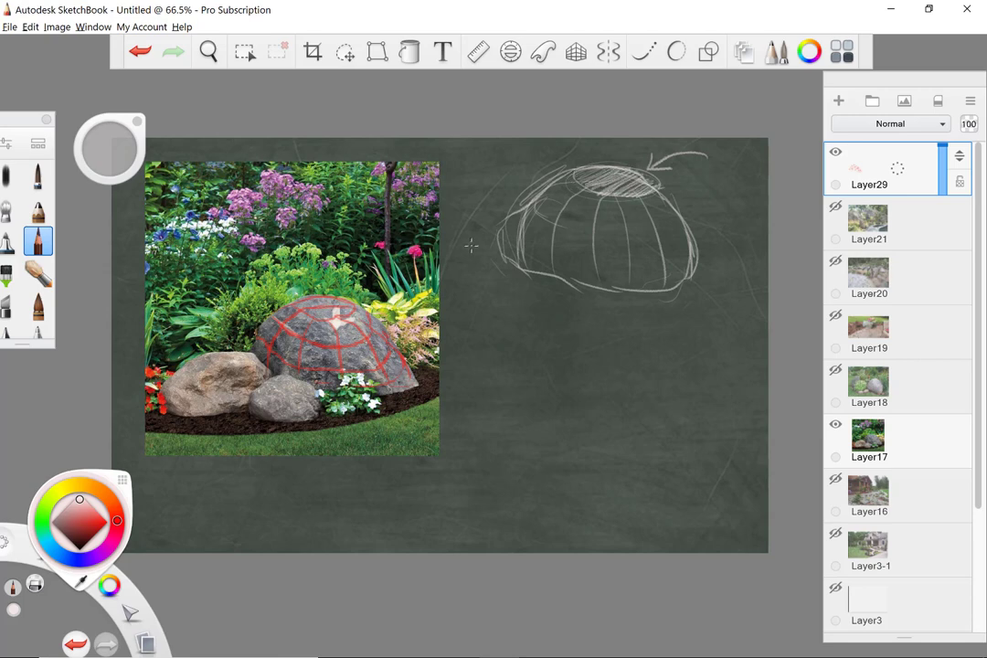
{"action": "mouse_move", "coordinate": [361, 283]}
{"action": "left_mouse_down"}
{"action": "mouse_move", "coordinate": [330, 309]}
{"action": "mouse_move", "coordinate": [362, 311]}
{"action": "left_mouse_up"}
{"action": "mouse_move", "coordinate": [641, 181]}
{"action": "left_mouse_down"}
{"action": "mouse_move", "coordinate": [596, 170]}
{"action": "mouse_move", "coordinate": [578, 195]}
{"action": "mouse_move", "coordinate": [618, 200]}
{"action": "mouse_move", "coordinate": [649, 189]}
{"action": "left_mouse_up"}
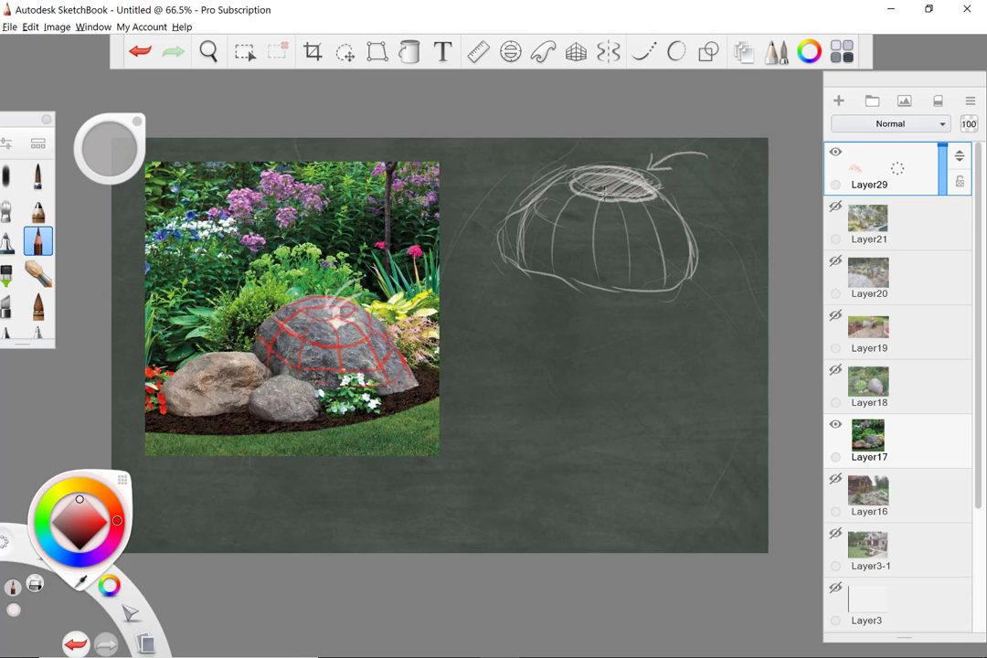
{"action": "left_click_drag", "start_coordinate": [570, 186], "coordinate": [655, 193]}
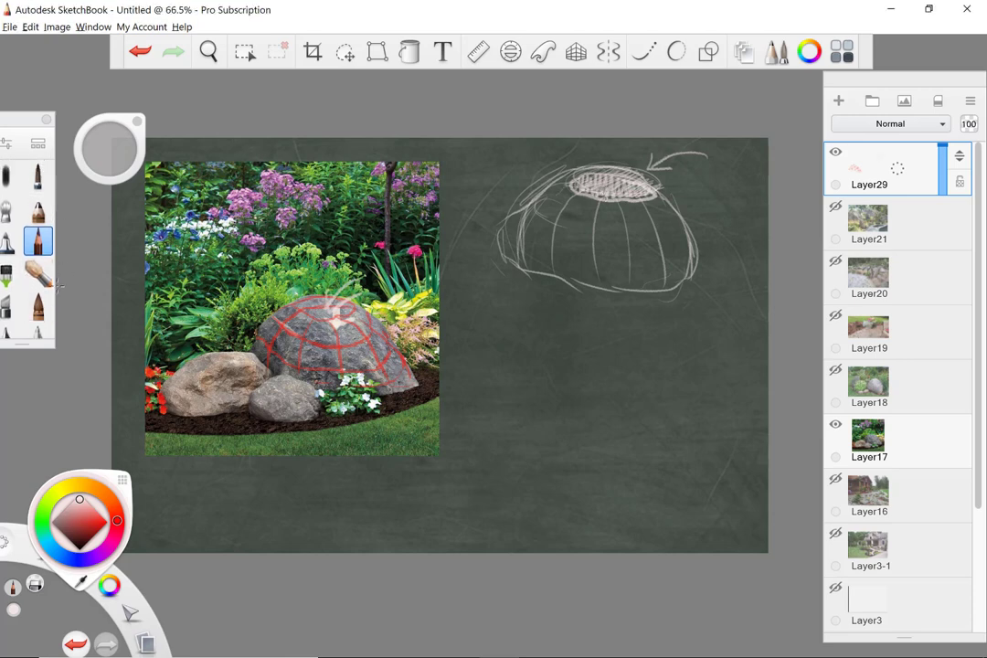
- Shade the side planes of the sketched boulder with soft off-white brush strokes following the contour lines
{"action": "left_click", "coordinate": [37, 305]}
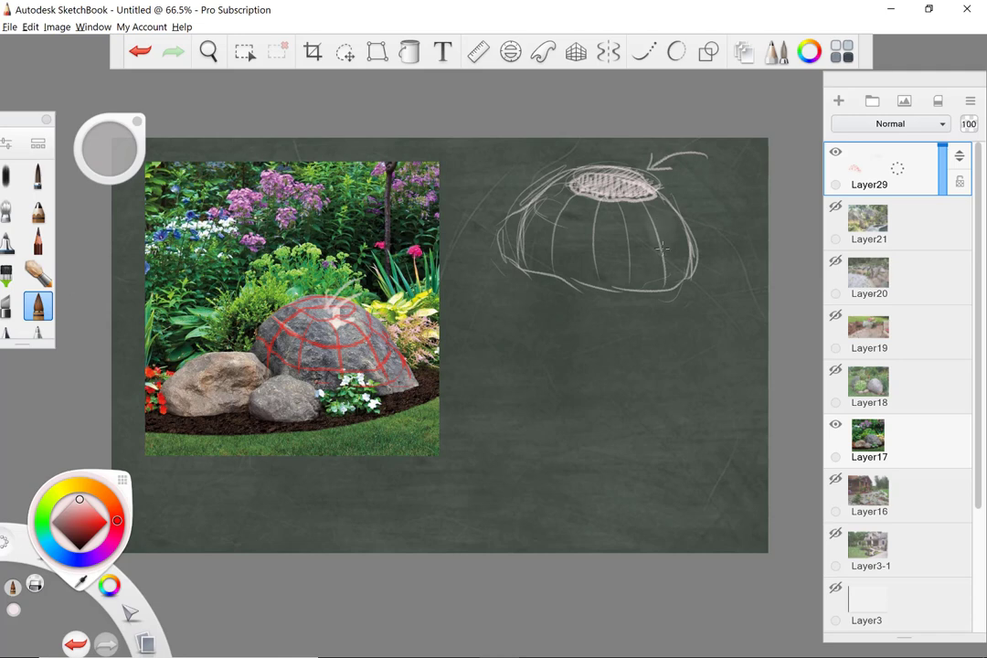
{"action": "mouse_move", "coordinate": [664, 208]}
{"action": "left_mouse_down"}
{"action": "mouse_move", "coordinate": [682, 267]}
{"action": "mouse_move", "coordinate": [654, 276]}
{"action": "left_mouse_up"}
{"action": "left_click_drag", "start_coordinate": [617, 223], "coordinate": [614, 277]}
{"action": "mouse_move", "coordinate": [579, 224]}
{"action": "left_mouse_down"}
{"action": "mouse_move", "coordinate": [574, 268]}
{"action": "mouse_move", "coordinate": [576, 259]}
{"action": "left_mouse_up"}
{"action": "mouse_move", "coordinate": [568, 212]}
{"action": "left_mouse_down"}
{"action": "mouse_move", "coordinate": [560, 261]}
{"action": "mouse_move", "coordinate": [539, 261]}
{"action": "mouse_move", "coordinate": [532, 240]}
{"action": "mouse_move", "coordinate": [575, 274]}
{"action": "mouse_move", "coordinate": [631, 273]}
{"action": "left_mouse_up"}
{"action": "left_click_drag", "start_coordinate": [537, 212], "coordinate": [529, 239]}
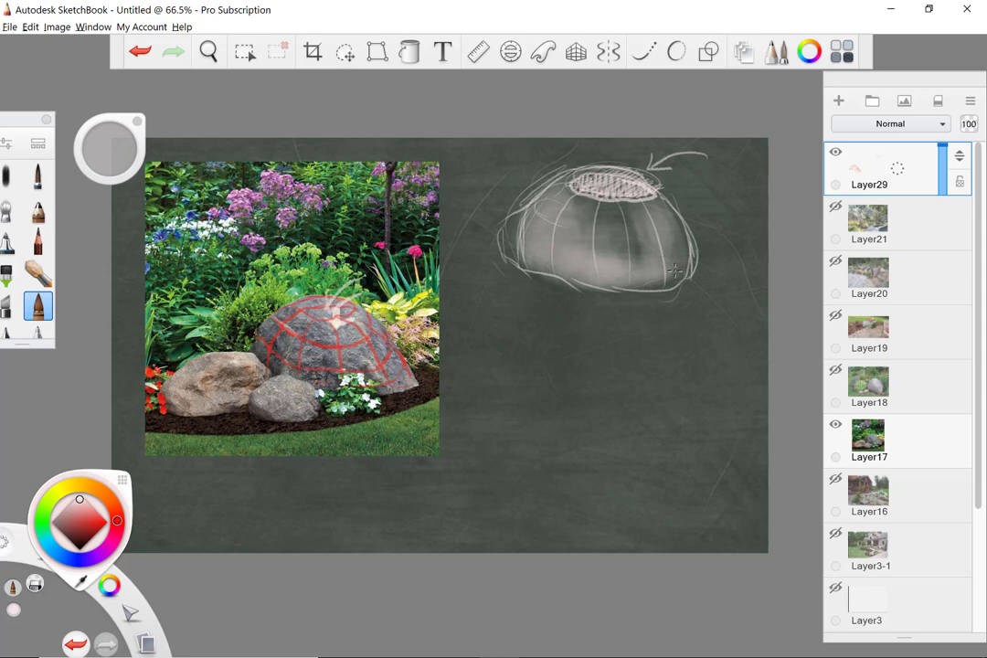
{"action": "mouse_move", "coordinate": [526, 220]}
{"action": "left_mouse_down"}
{"action": "mouse_move", "coordinate": [506, 254]}
{"action": "mouse_move", "coordinate": [517, 259]}
{"action": "mouse_move", "coordinate": [549, 196]}
{"action": "left_mouse_up"}
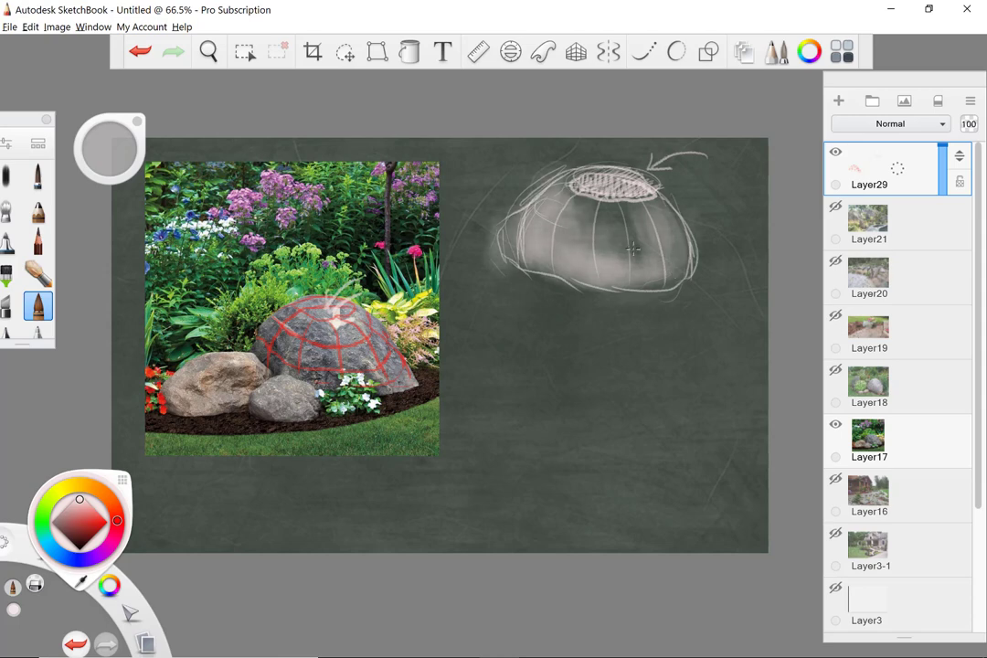
- Erase the stray marks around the sketched boulder's outline with the hard eraser and lighten its shading and contour lines with the soft eraser
{"action": "left_click_drag", "start_coordinate": [33, 294], "coordinate": [35, 199]}
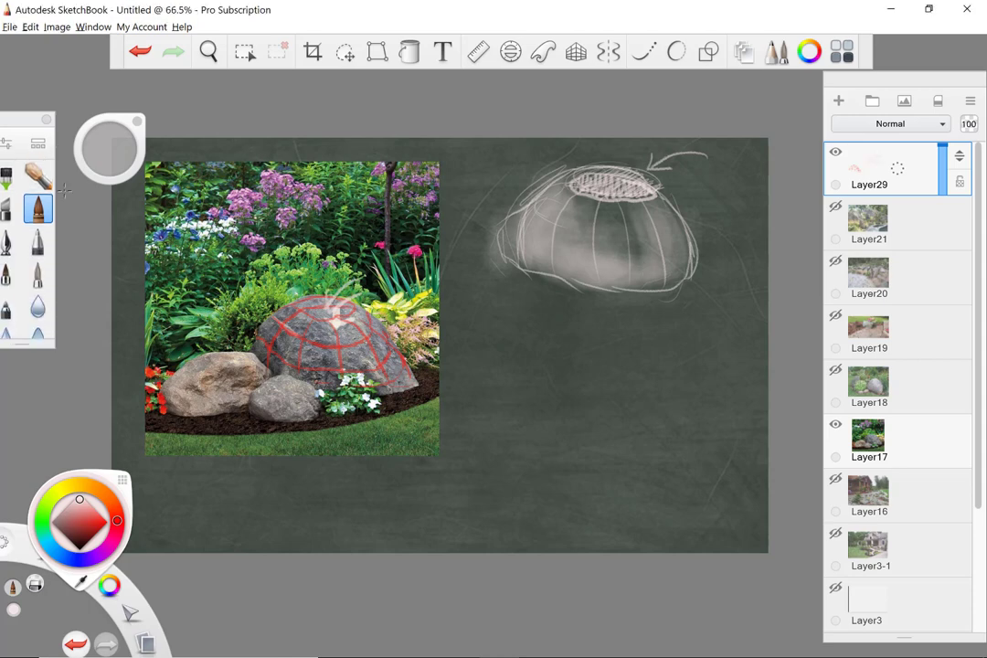
{"action": "left_click_drag", "start_coordinate": [38, 294], "coordinate": [38, 227]}
{"action": "left_click", "coordinate": [37, 291]}
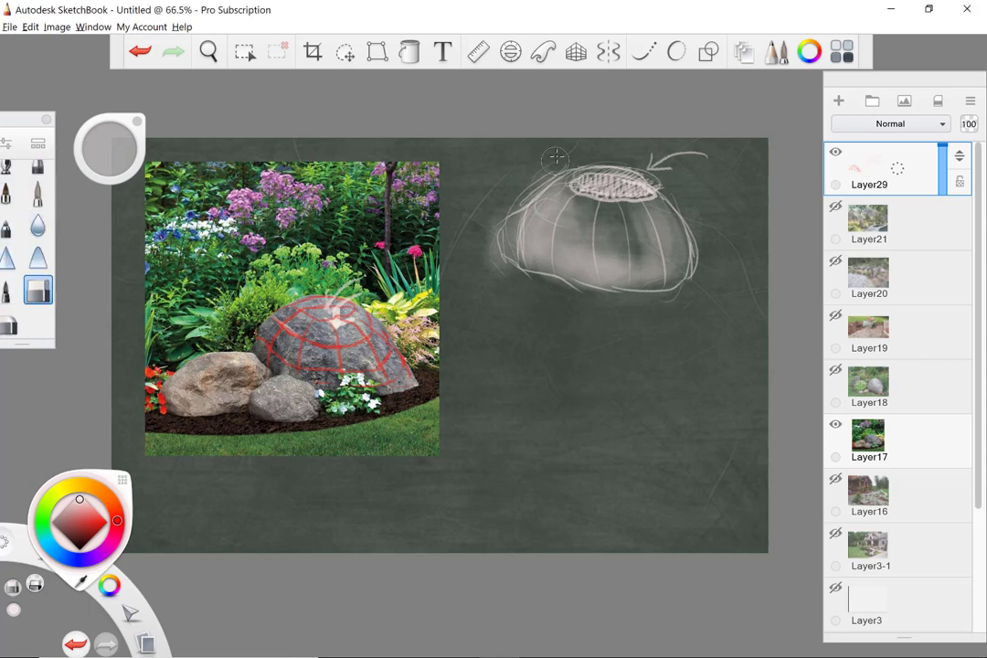
{"action": "mouse_move", "coordinate": [498, 220]}
{"action": "left_mouse_down"}
{"action": "mouse_move", "coordinate": [502, 269]}
{"action": "mouse_move", "coordinate": [549, 288]}
{"action": "mouse_move", "coordinate": [692, 278]}
{"action": "mouse_move", "coordinate": [697, 226]}
{"action": "left_mouse_up"}
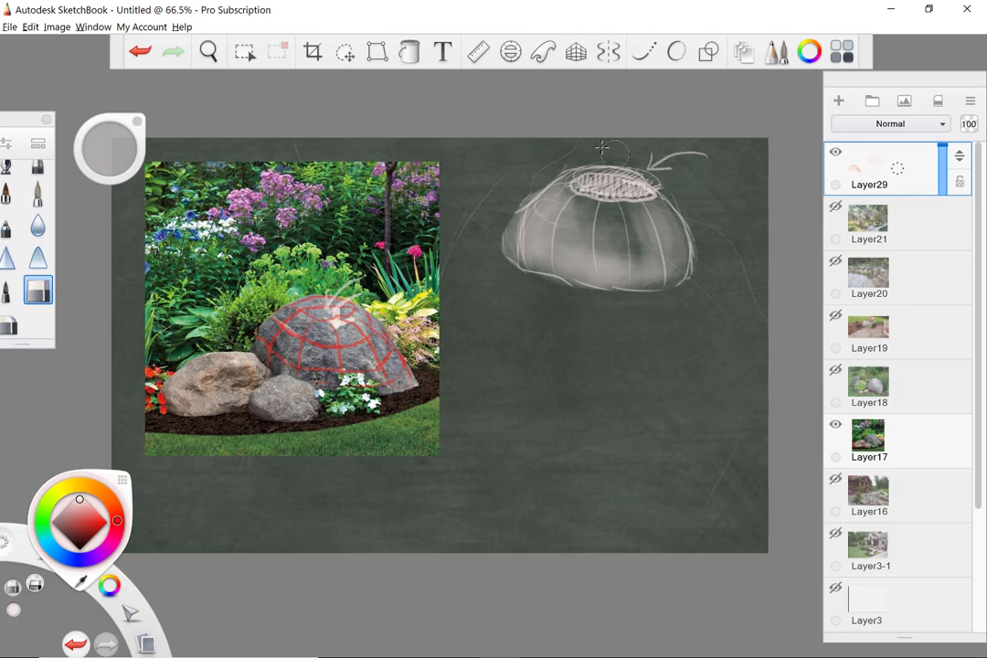
{"action": "left_click", "coordinate": [9, 321]}
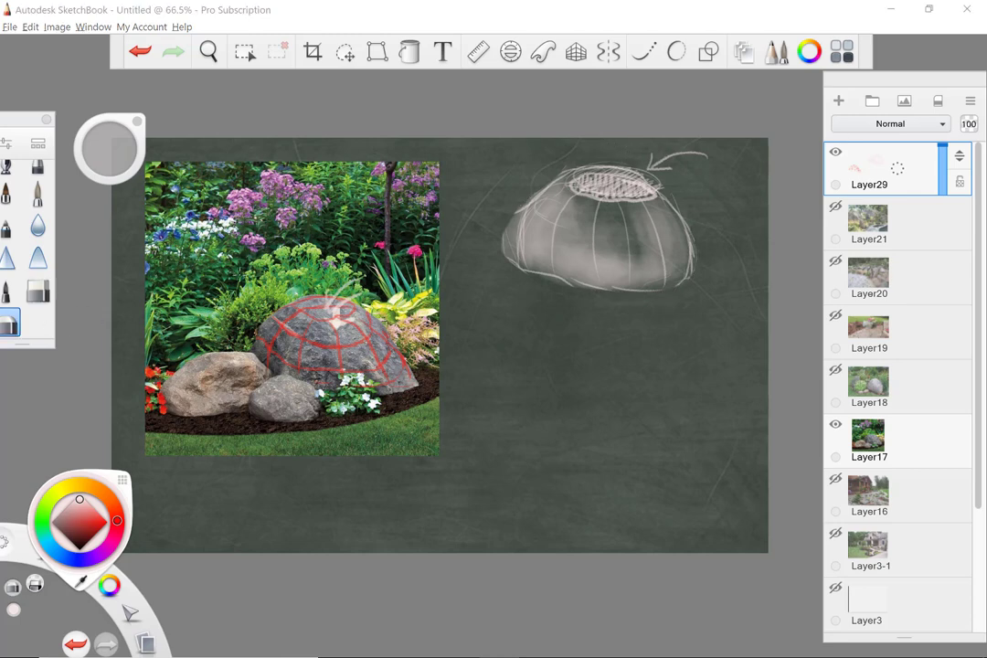
{"action": "mouse_move", "coordinate": [592, 229]}
{"action": "left_mouse_down"}
{"action": "mouse_move", "coordinate": [599, 260]}
{"action": "mouse_move", "coordinate": [650, 239]}
{"action": "mouse_move", "coordinate": [665, 244]}
{"action": "mouse_move", "coordinate": [585, 233]}
{"action": "mouse_move", "coordinate": [589, 185]}
{"action": "mouse_move", "coordinate": [628, 186]}
{"action": "mouse_move", "coordinate": [650, 192]}
{"action": "mouse_move", "coordinate": [603, 185]}
{"action": "mouse_move", "coordinate": [532, 217]}
{"action": "left_mouse_up"}
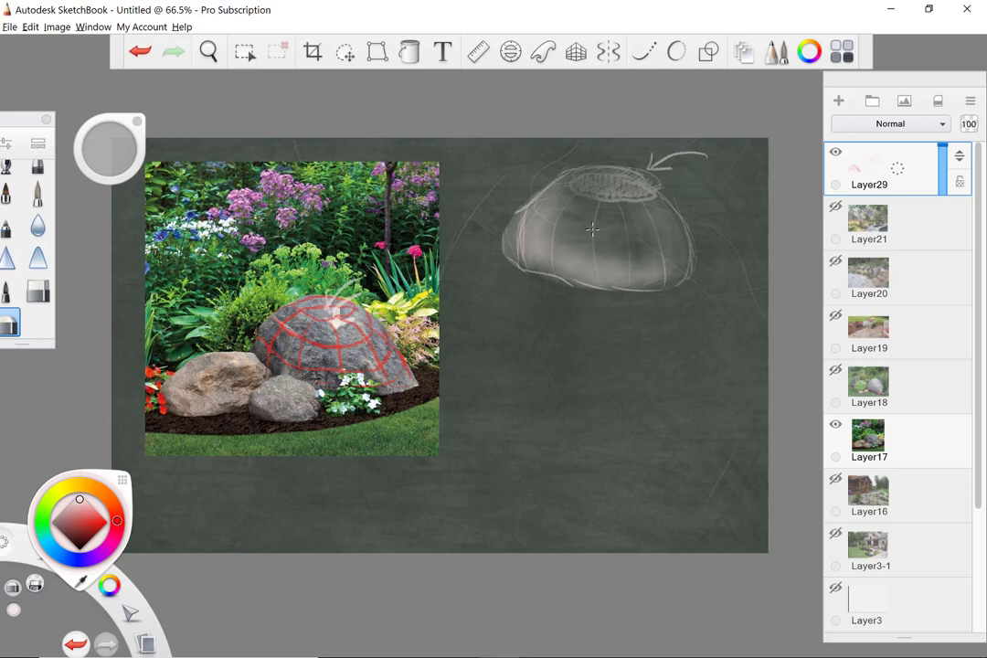
- Reinforce the sketched boulder's top ellipse with the pencil and draw short curved strokes folding over its rim onto the sides
{"action": "left_click_drag", "start_coordinate": [9, 190], "coordinate": [30, 302]}
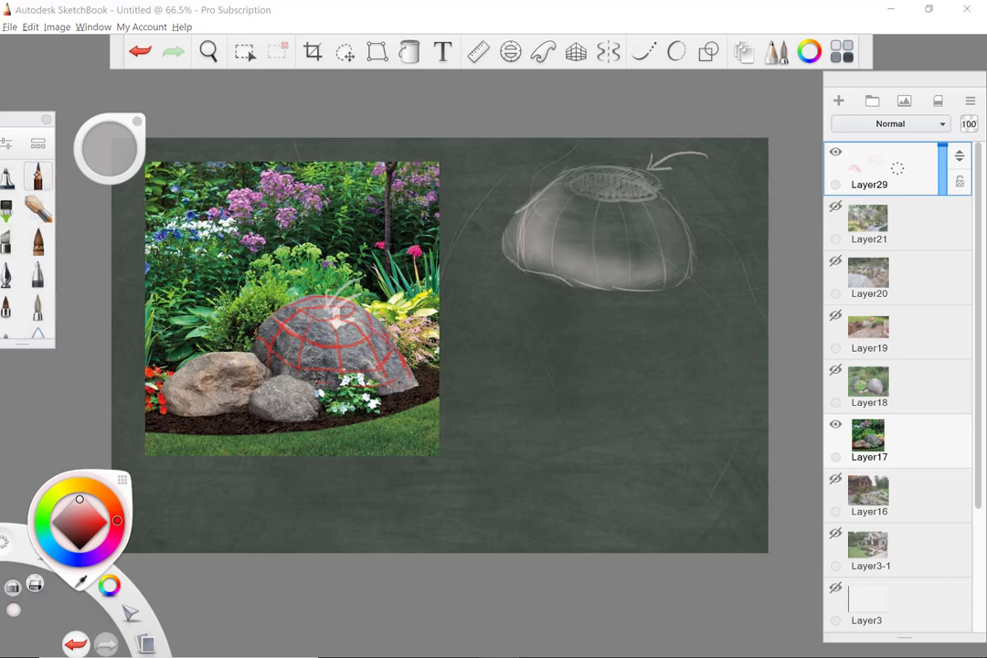
{"action": "left_click", "coordinate": [36, 174]}
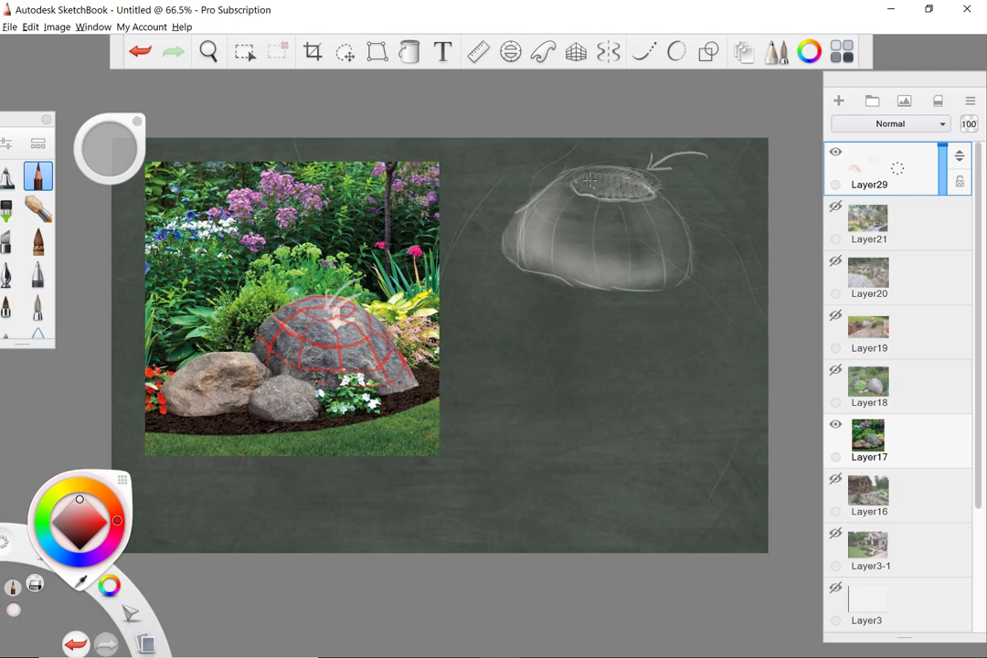
{"action": "mouse_move", "coordinate": [595, 179]}
{"action": "left_mouse_down"}
{"action": "mouse_move", "coordinate": [601, 157]}
{"action": "mouse_move", "coordinate": [621, 153]}
{"action": "left_mouse_up"}
{"action": "left_click_drag", "start_coordinate": [616, 182], "coordinate": [626, 160]}
{"action": "mouse_move", "coordinate": [644, 152]}
{"action": "left_mouse_down"}
{"action": "mouse_move", "coordinate": [632, 177]}
{"action": "mouse_move", "coordinate": [642, 196]}
{"action": "mouse_move", "coordinate": [617, 197]}
{"action": "left_mouse_up"}
{"action": "mouse_move", "coordinate": [579, 155]}
{"action": "left_mouse_down"}
{"action": "mouse_move", "coordinate": [600, 172]}
{"action": "mouse_move", "coordinate": [581, 228]}
{"action": "left_mouse_up"}
{"action": "mouse_move", "coordinate": [591, 202]}
{"action": "left_mouse_down"}
{"action": "mouse_move", "coordinate": [592, 237]}
{"action": "mouse_move", "coordinate": [623, 224]}
{"action": "mouse_move", "coordinate": [639, 201]}
{"action": "left_mouse_up"}
{"action": "left_click_drag", "start_coordinate": [586, 167], "coordinate": [551, 175]}
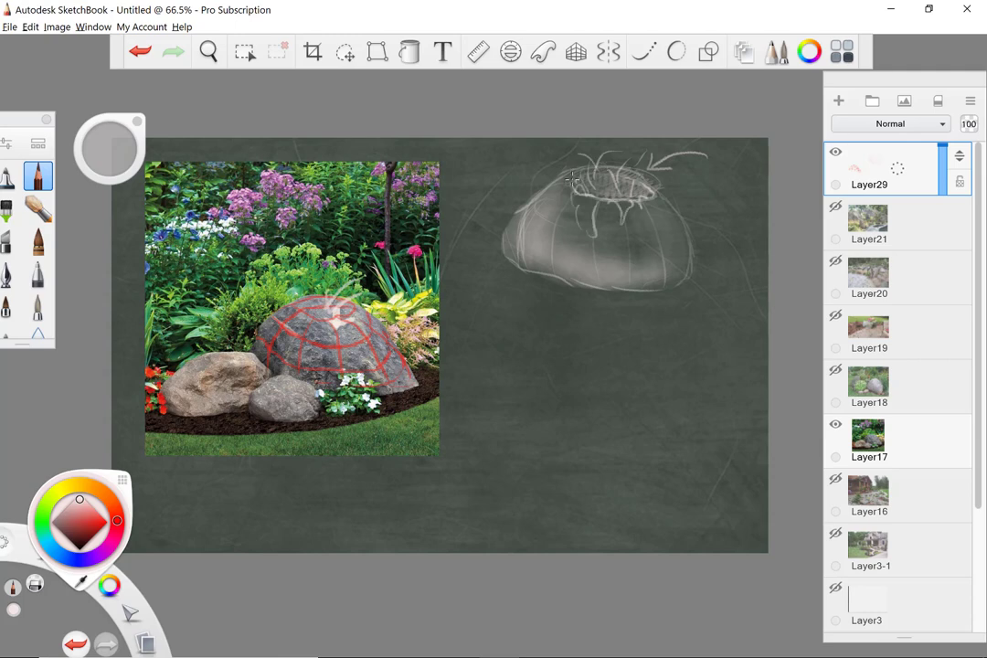
- Reinforce the sketched boulder's outline, wrap curved contour lines around its sides, and point an arrow at the photo boulder's lower right edge
{"action": "mouse_move", "coordinate": [516, 210]}
{"action": "left_mouse_down"}
{"action": "mouse_move", "coordinate": [504, 241]}
{"action": "mouse_move", "coordinate": [524, 269]}
{"action": "mouse_move", "coordinate": [614, 289]}
{"action": "mouse_move", "coordinate": [656, 286]}
{"action": "mouse_move", "coordinate": [692, 263]}
{"action": "mouse_move", "coordinate": [691, 228]}
{"action": "mouse_move", "coordinate": [647, 181]}
{"action": "left_mouse_up"}
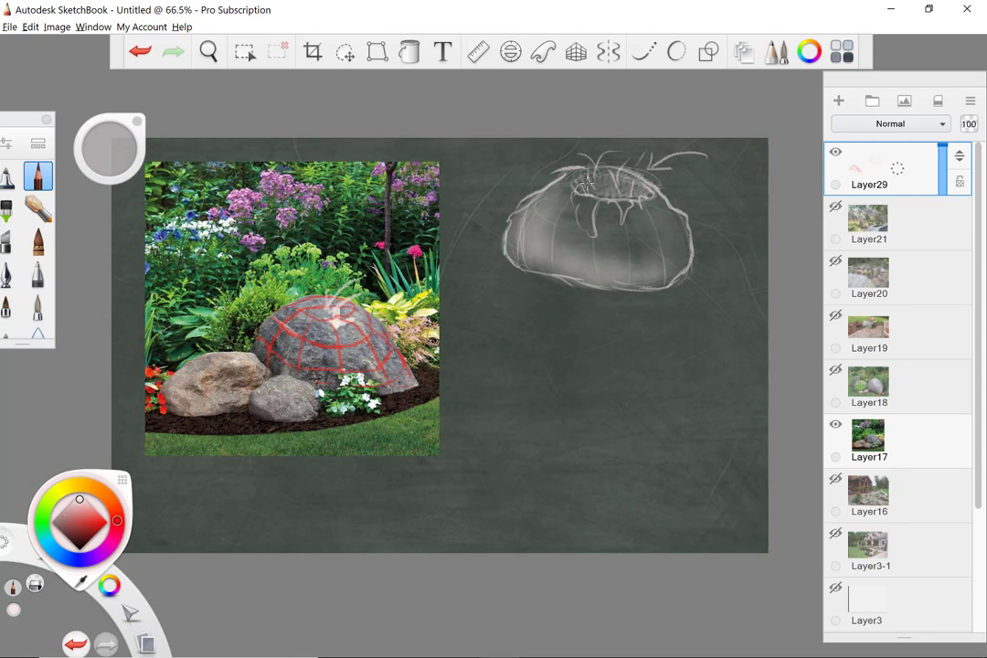
{"action": "left_click_drag", "start_coordinate": [545, 198], "coordinate": [528, 263]}
{"action": "left_click_drag", "start_coordinate": [644, 199], "coordinate": [658, 216]}
{"action": "mouse_move", "coordinate": [669, 257]}
{"action": "left_mouse_down"}
{"action": "mouse_move", "coordinate": [647, 284]}
{"action": "mouse_move", "coordinate": [565, 256]}
{"action": "mouse_move", "coordinate": [553, 238]}
{"action": "left_mouse_up"}
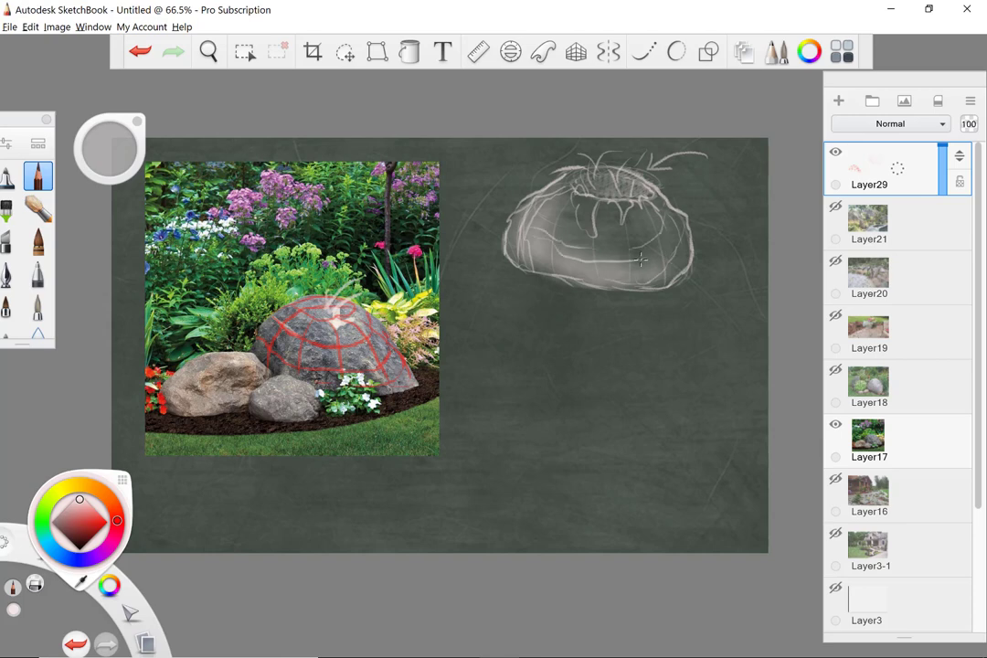
{"action": "left_click_drag", "start_coordinate": [637, 241], "coordinate": [544, 215]}
{"action": "left_click_drag", "start_coordinate": [553, 209], "coordinate": [668, 214]}
{"action": "mouse_move", "coordinate": [576, 196]}
{"action": "left_mouse_down"}
{"action": "mouse_move", "coordinate": [548, 227]}
{"action": "mouse_move", "coordinate": [543, 267]}
{"action": "left_mouse_up"}
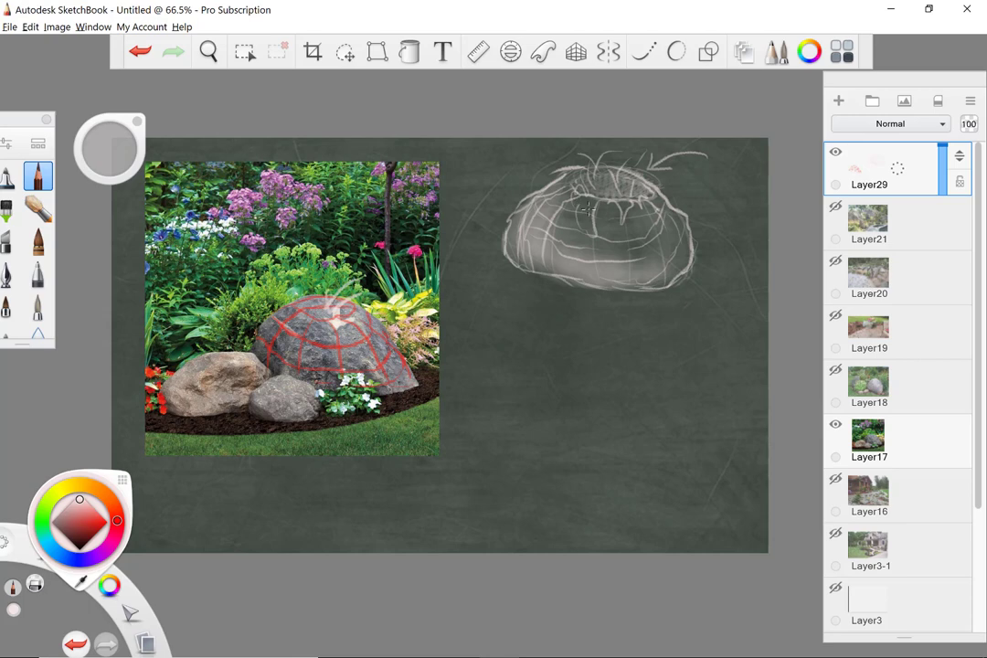
{"action": "left_click_drag", "start_coordinate": [659, 213], "coordinate": [680, 265]}
{"action": "left_click_drag", "start_coordinate": [528, 337], "coordinate": [413, 356]}
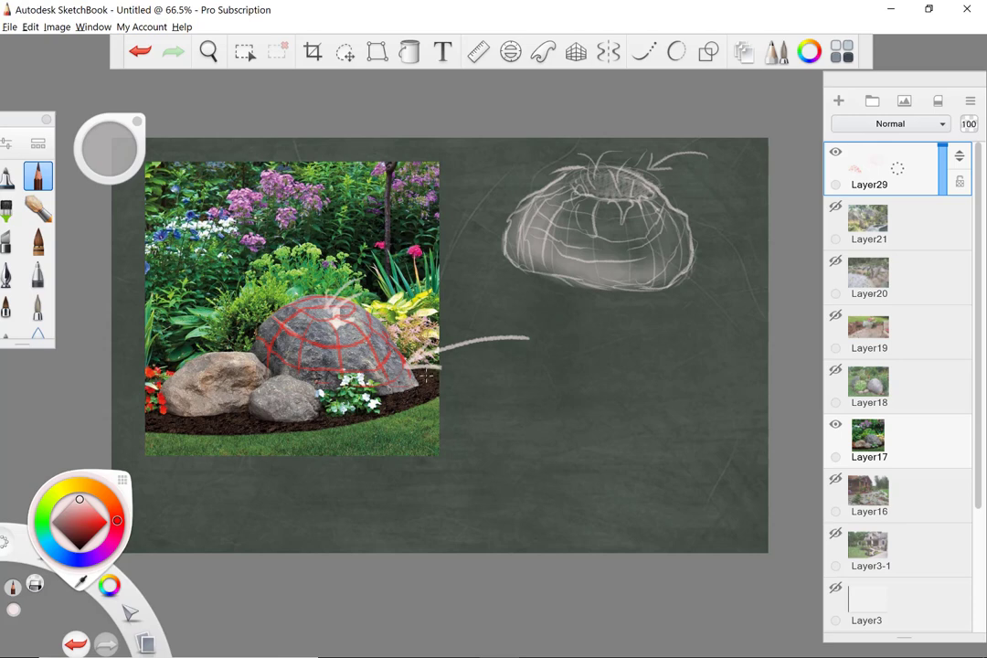
- Erase the sketched boulder's base along a curve with the hard eraser so its lower edge is cut off
{"action": "left_click_drag", "start_coordinate": [37, 305], "coordinate": [37, 192]}
{"action": "left_click", "coordinate": [38, 290]}
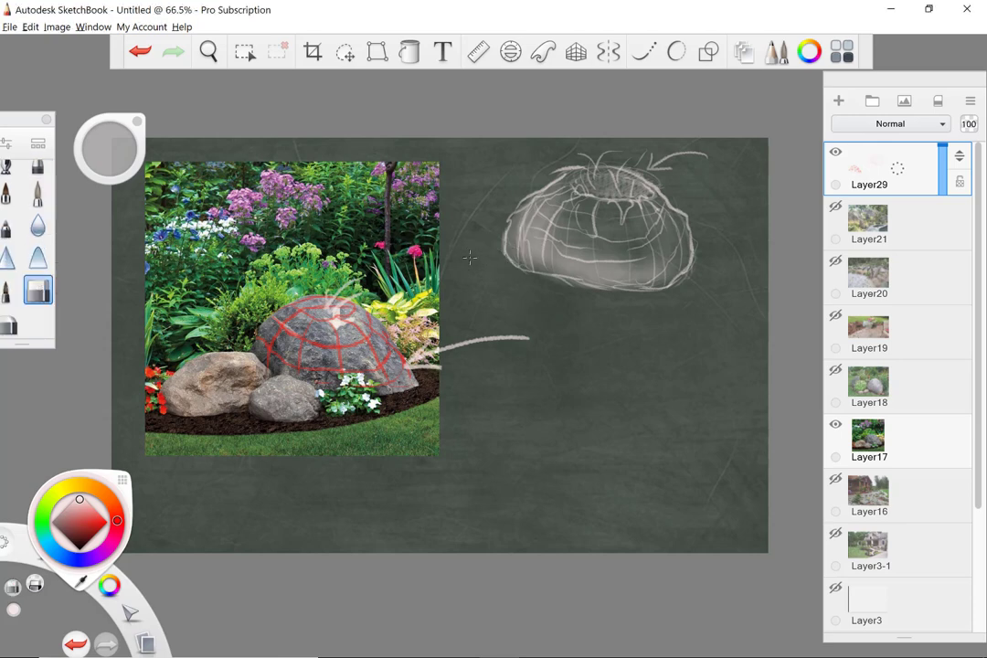
{"action": "left_click_drag", "start_coordinate": [473, 262], "coordinate": [680, 297]}
{"action": "left_click_drag", "start_coordinate": [484, 261], "coordinate": [696, 287]}
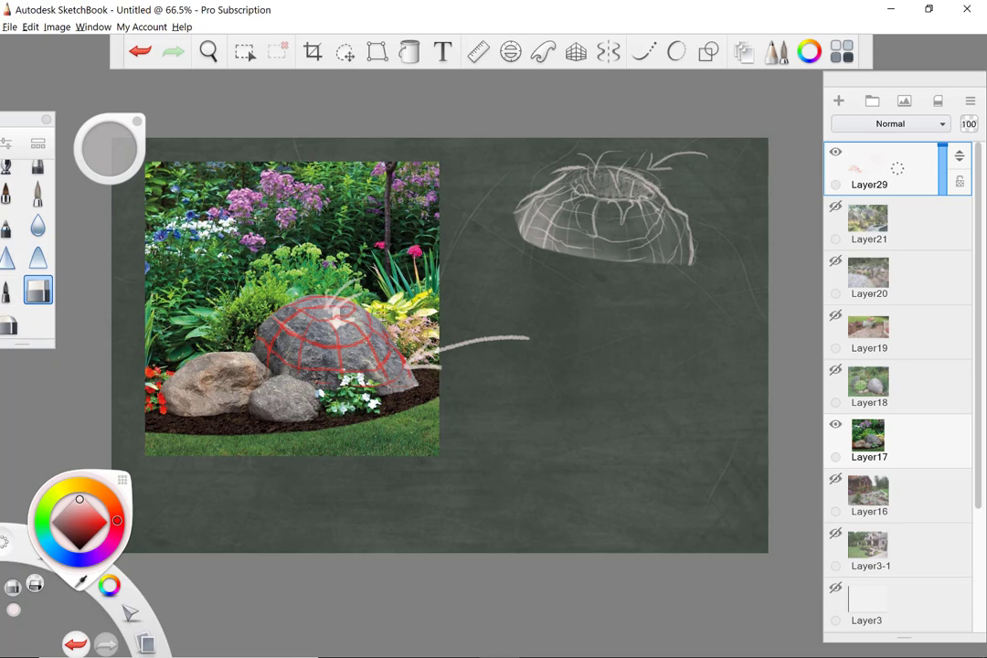
- Erase the arrow and contour lines from the photo boulder, and lighten the sketched boulder's edges and lines with the soft eraser
{"action": "mouse_move", "coordinate": [526, 335]}
{"action": "left_mouse_down"}
{"action": "mouse_move", "coordinate": [404, 368]}
{"action": "mouse_move", "coordinate": [372, 352]}
{"action": "mouse_move", "coordinate": [322, 358]}
{"action": "mouse_move", "coordinate": [315, 306]}
{"action": "mouse_move", "coordinate": [340, 294]}
{"action": "left_mouse_up"}
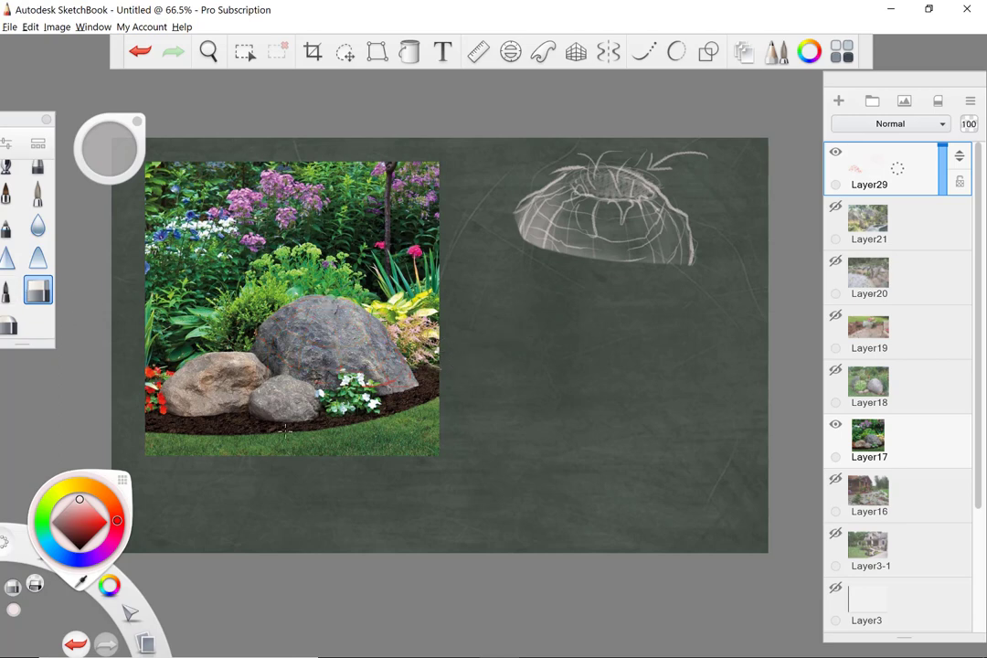
{"action": "left_click", "coordinate": [9, 324]}
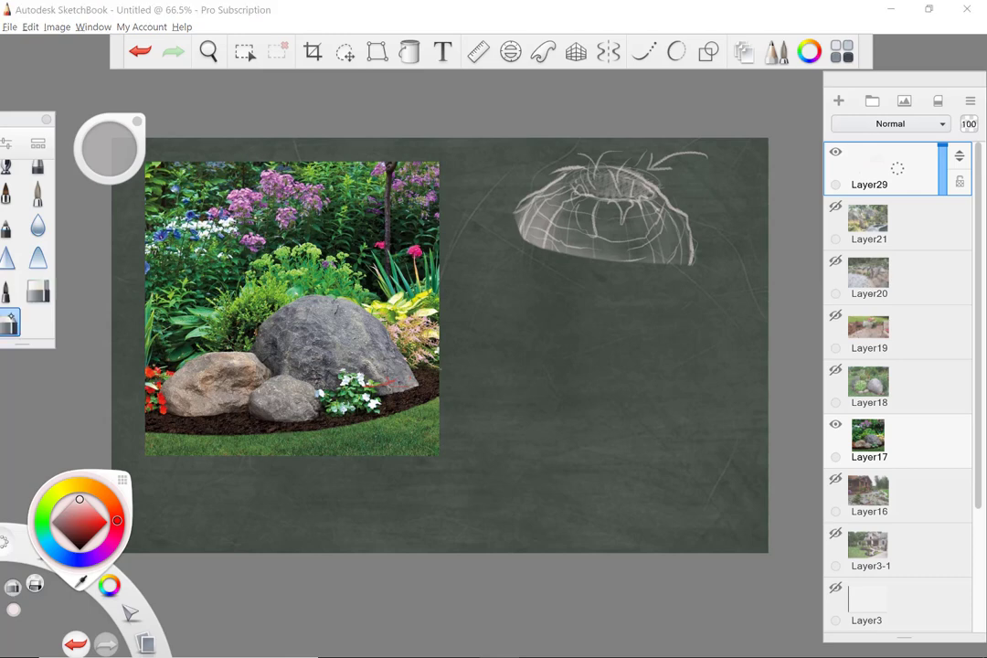
{"action": "left_click_drag", "start_coordinate": [703, 241], "coordinate": [703, 224]}
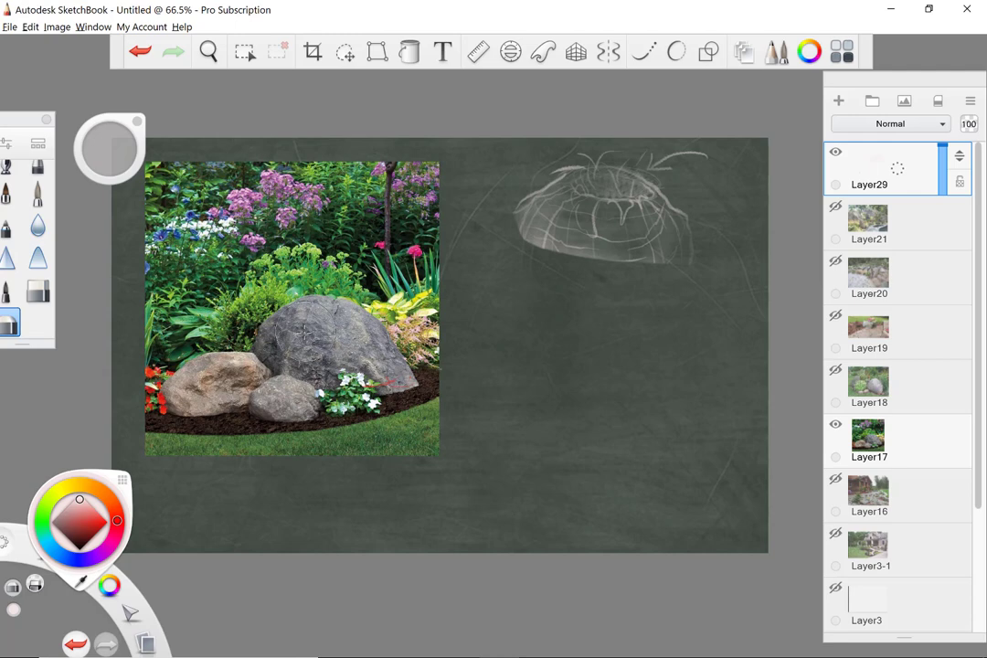
- Outline the three boulders in the photo in red and label them L, M and S by size
{"action": "left_click", "coordinate": [38, 191]}
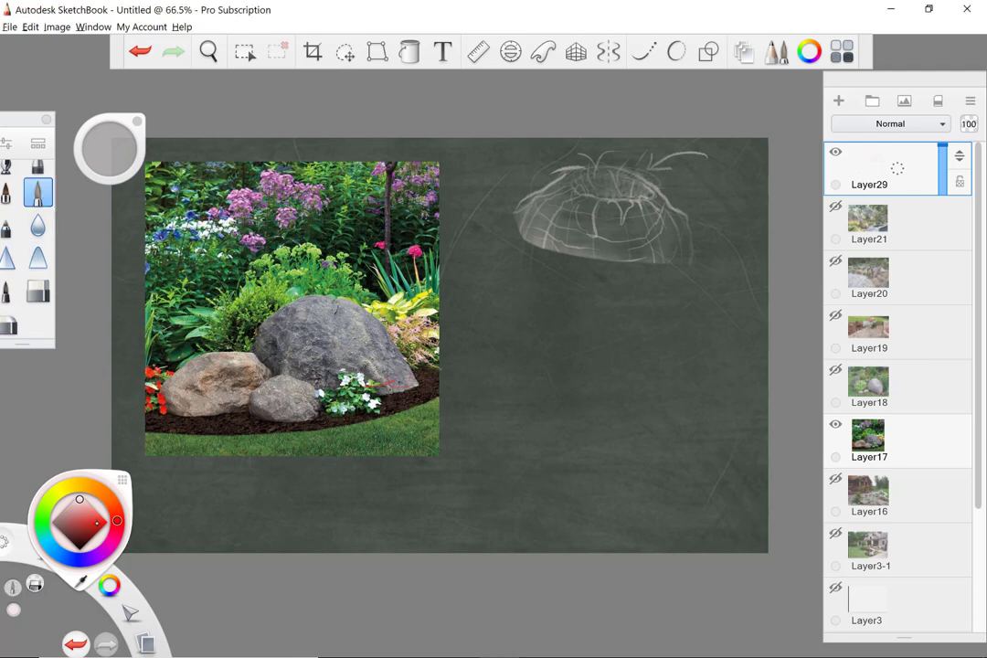
{"action": "left_click", "coordinate": [99, 522]}
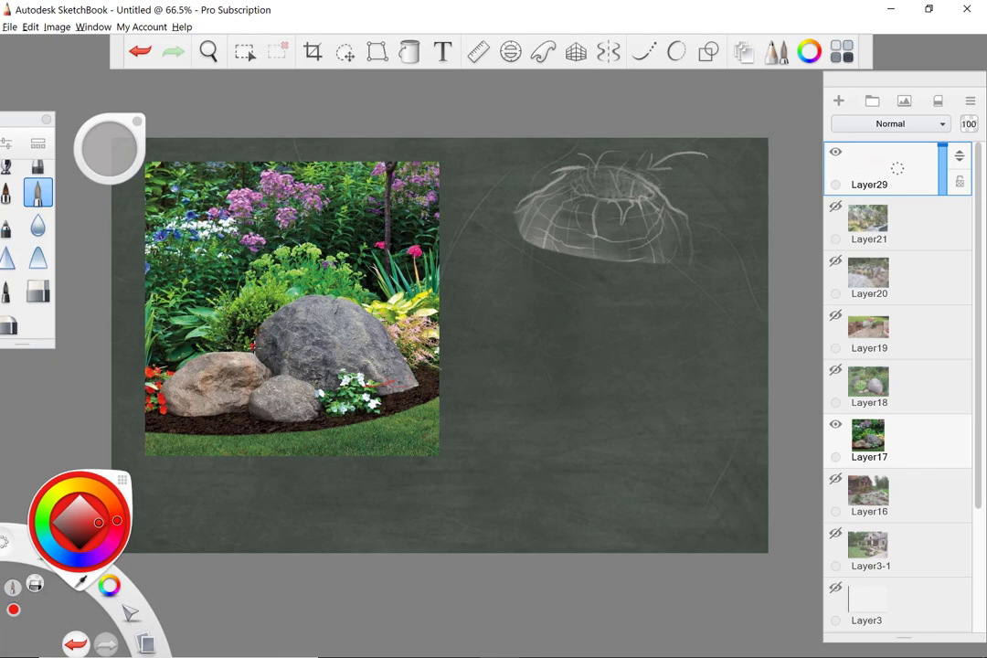
{"action": "mouse_move", "coordinate": [251, 348]}
{"action": "left_mouse_down"}
{"action": "mouse_move", "coordinate": [279, 305]}
{"action": "mouse_move", "coordinate": [375, 322]}
{"action": "mouse_move", "coordinate": [407, 352]}
{"action": "mouse_move", "coordinate": [408, 382]}
{"action": "mouse_move", "coordinate": [365, 395]}
{"action": "mouse_move", "coordinate": [316, 389]}
{"action": "left_mouse_up"}
{"action": "mouse_move", "coordinate": [326, 332]}
{"action": "left_mouse_down"}
{"action": "mouse_move", "coordinate": [326, 343]}
{"action": "mouse_move", "coordinate": [355, 350]}
{"action": "left_mouse_up"}
{"action": "mouse_move", "coordinate": [213, 353]}
{"action": "left_mouse_down"}
{"action": "mouse_move", "coordinate": [252, 351]}
{"action": "mouse_move", "coordinate": [169, 371]}
{"action": "mouse_move", "coordinate": [188, 414]}
{"action": "mouse_move", "coordinate": [265, 397]}
{"action": "left_mouse_up"}
{"action": "mouse_move", "coordinate": [202, 379]}
{"action": "left_mouse_down"}
{"action": "mouse_move", "coordinate": [228, 395]}
{"action": "mouse_move", "coordinate": [311, 380]}
{"action": "mouse_move", "coordinate": [280, 419]}
{"action": "mouse_move", "coordinate": [255, 403]}
{"action": "mouse_move", "coordinate": [281, 407]}
{"action": "left_mouse_up"}
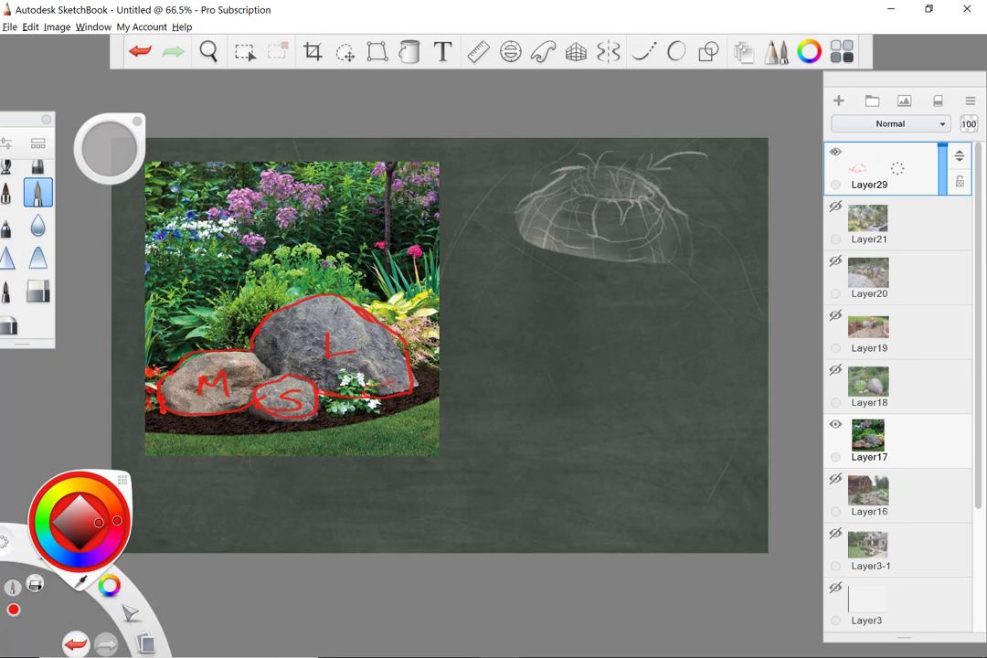
- Hide the drawing layer Layer29 and the photo on Layer17, and show the garden photo on Layer18
{"action": "left_click", "coordinate": [835, 152]}
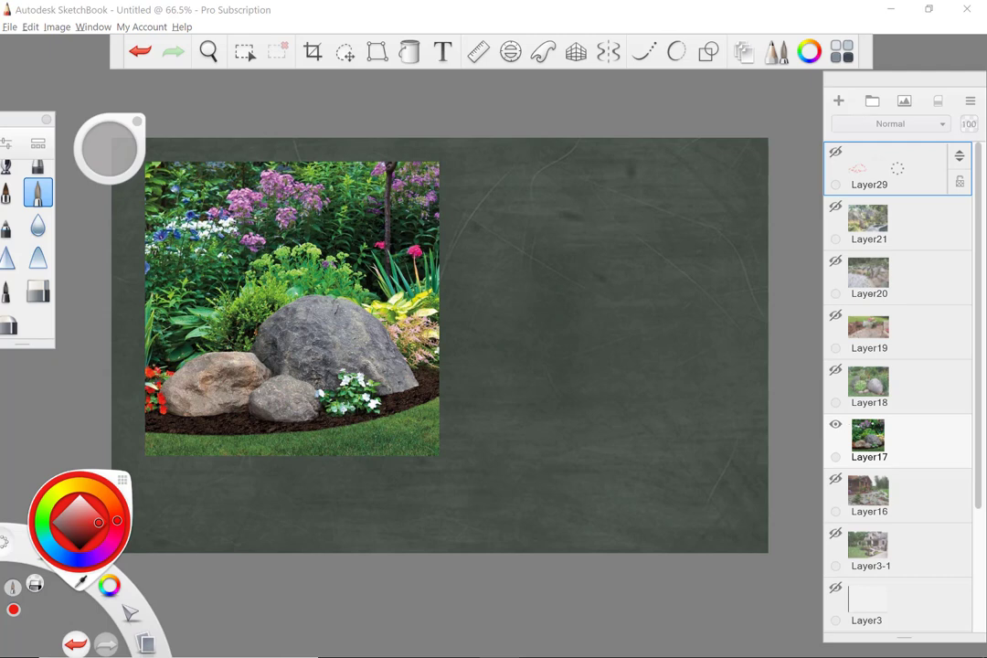
{"action": "left_click", "coordinate": [835, 424]}
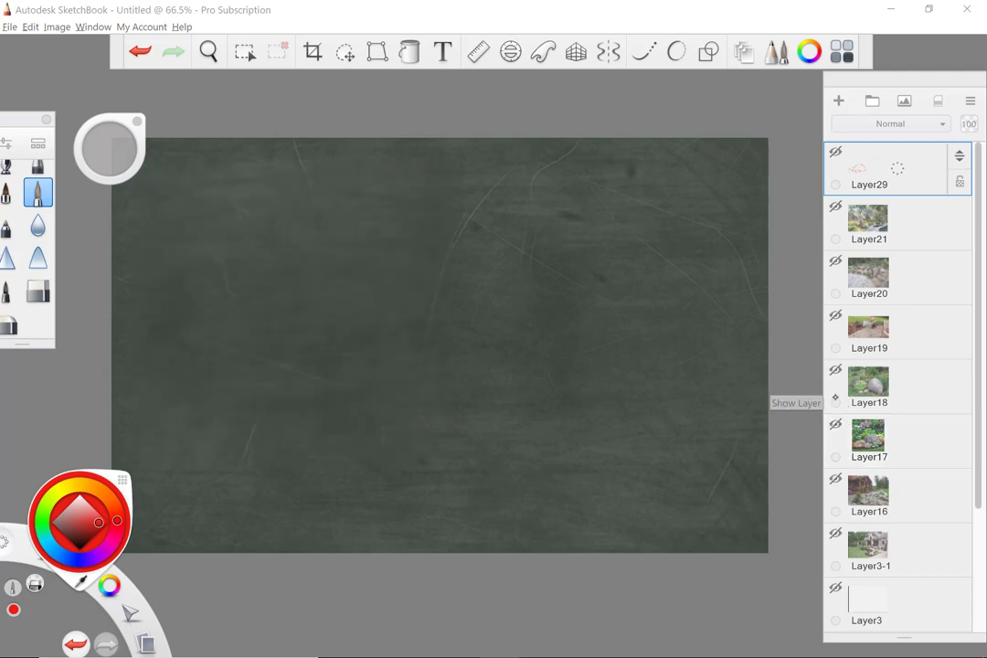
{"action": "left_click", "coordinate": [835, 369]}
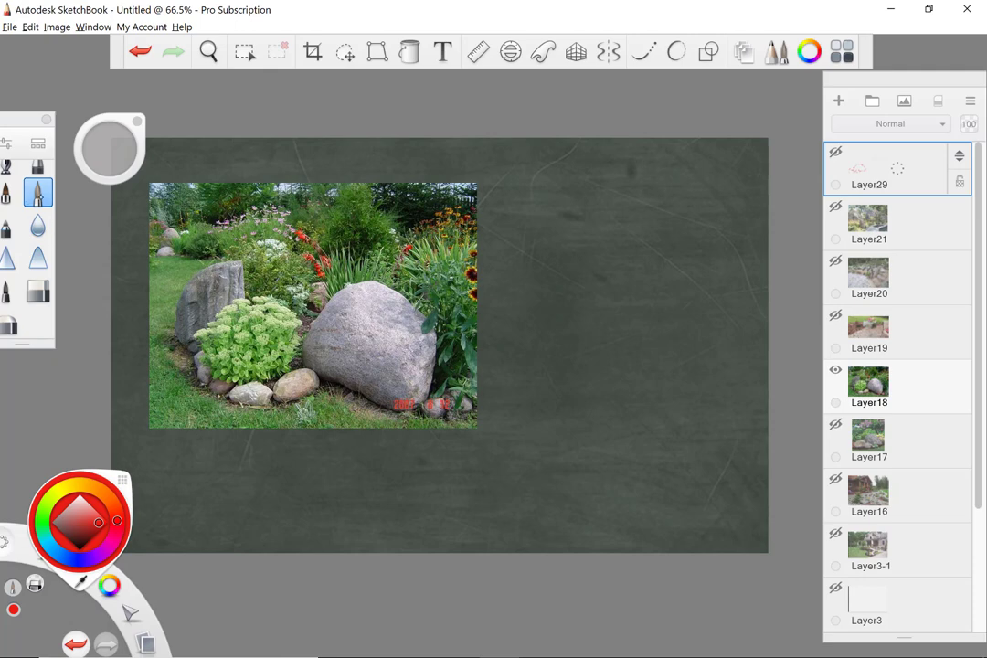
- Adjust the shade of red and add a new layer above Layer29 for marking up the large boulder
{"action": "left_click", "coordinate": [91, 523]}
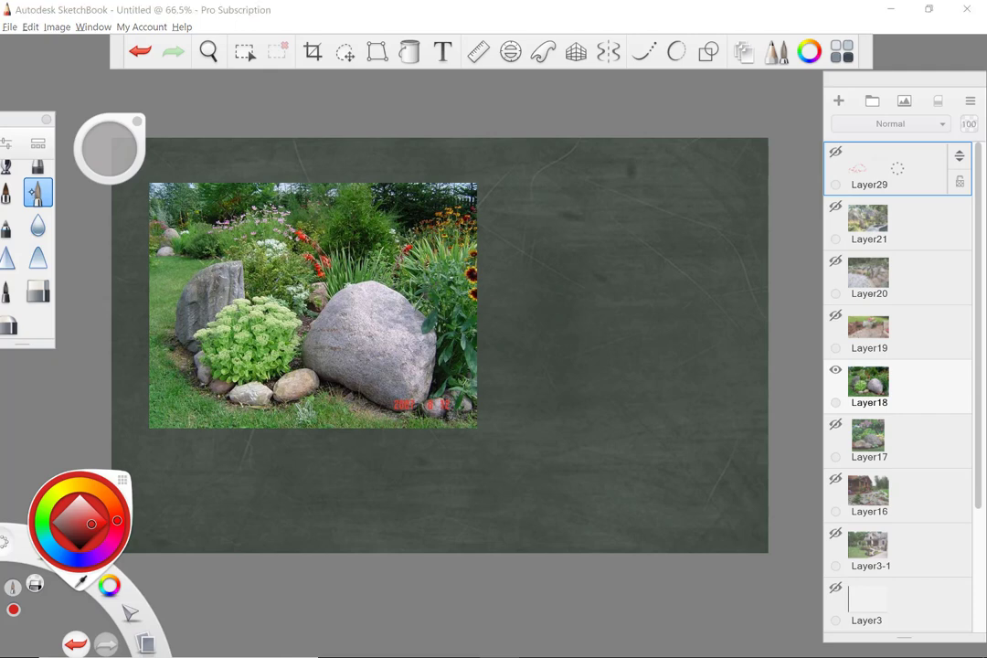
{"action": "left_click", "coordinate": [837, 100]}
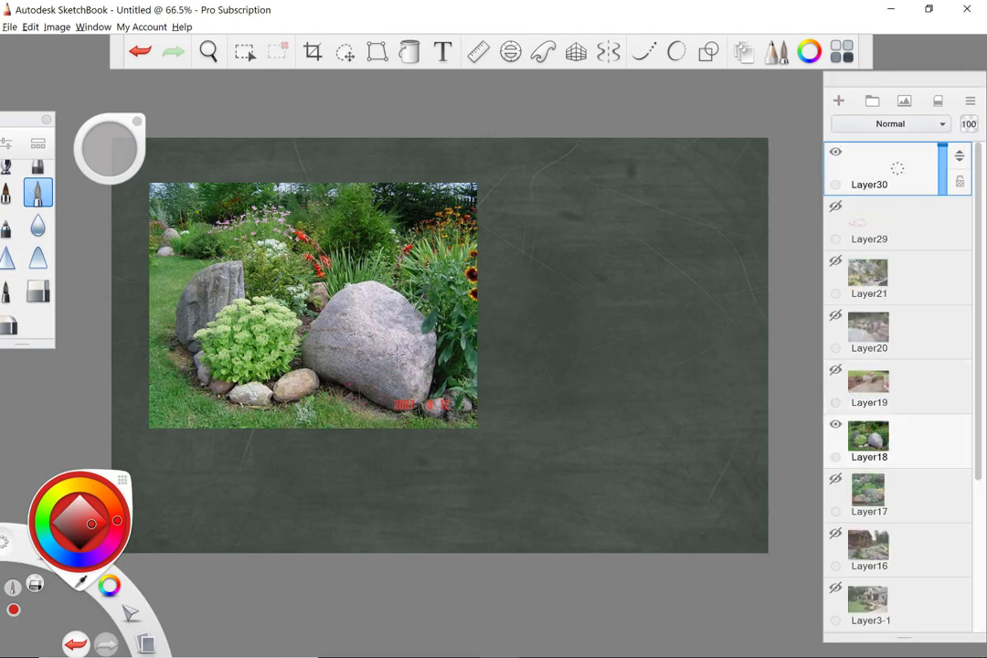
{"action": "scroll", "coordinate": [398, 354], "scroll_direction": "up", "scroll_amount": 5}
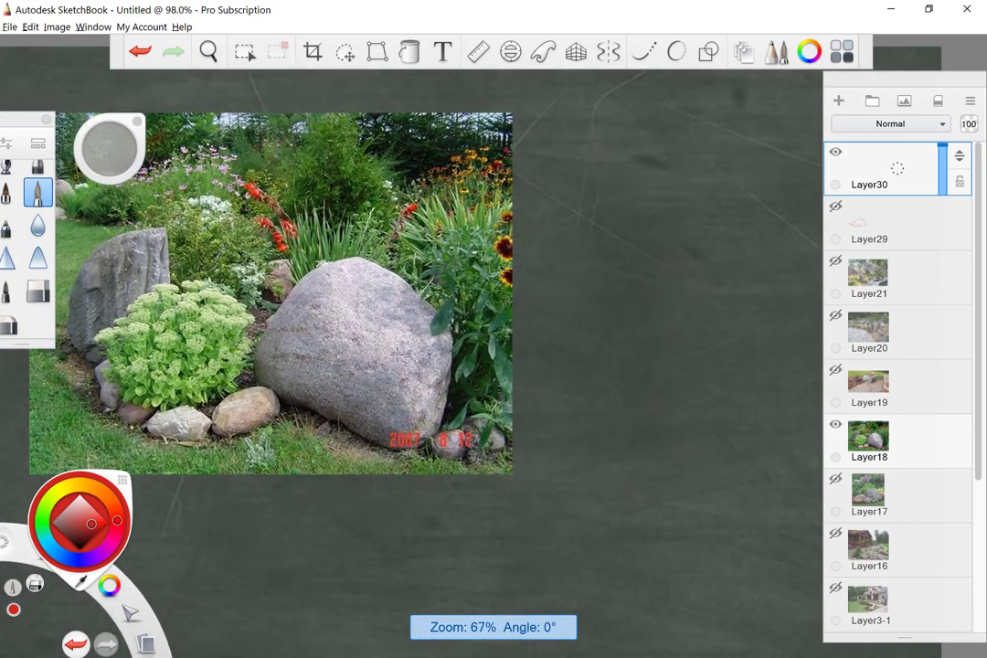
{"action": "scroll", "coordinate": [397, 353], "scroll_direction": "down", "scroll_amount": 1}
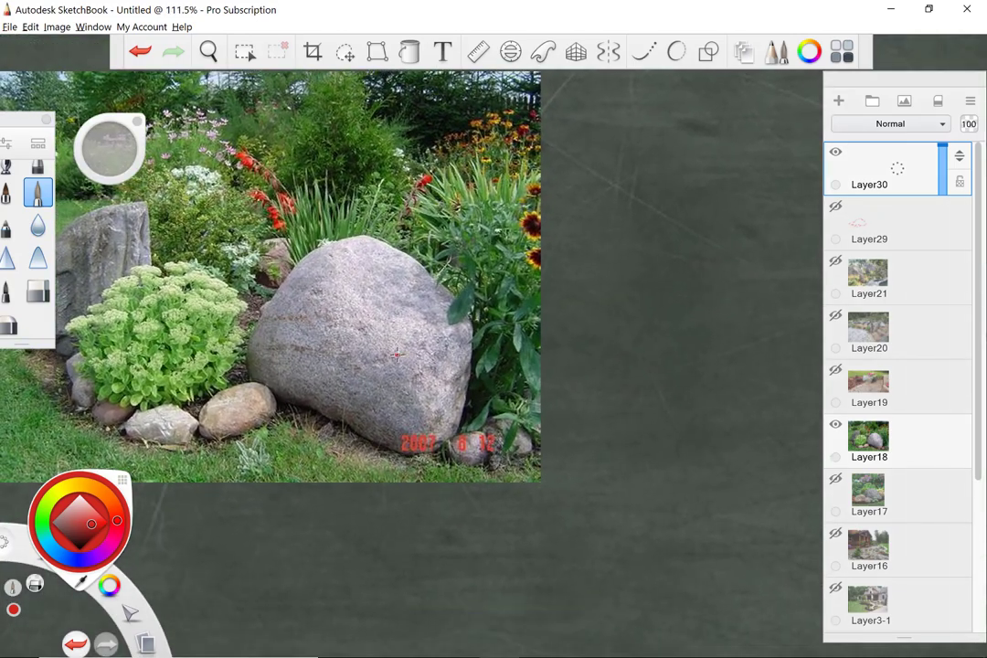